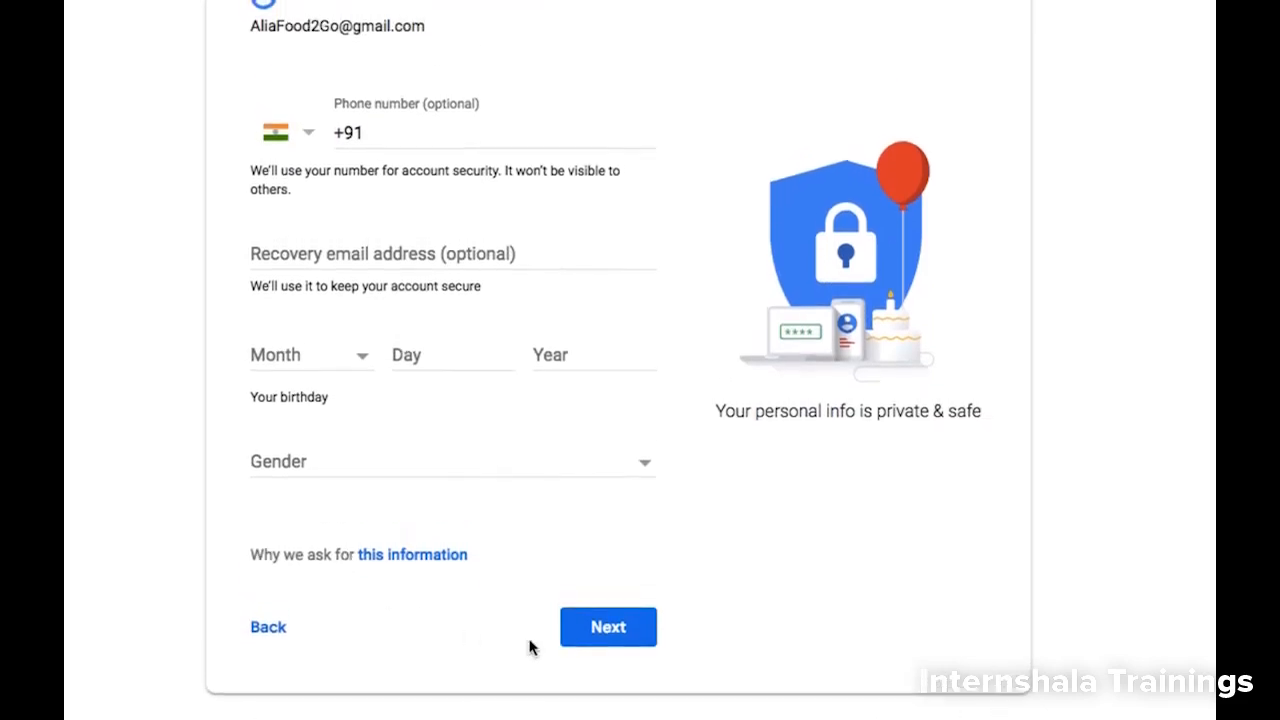
left_click(605, 632)
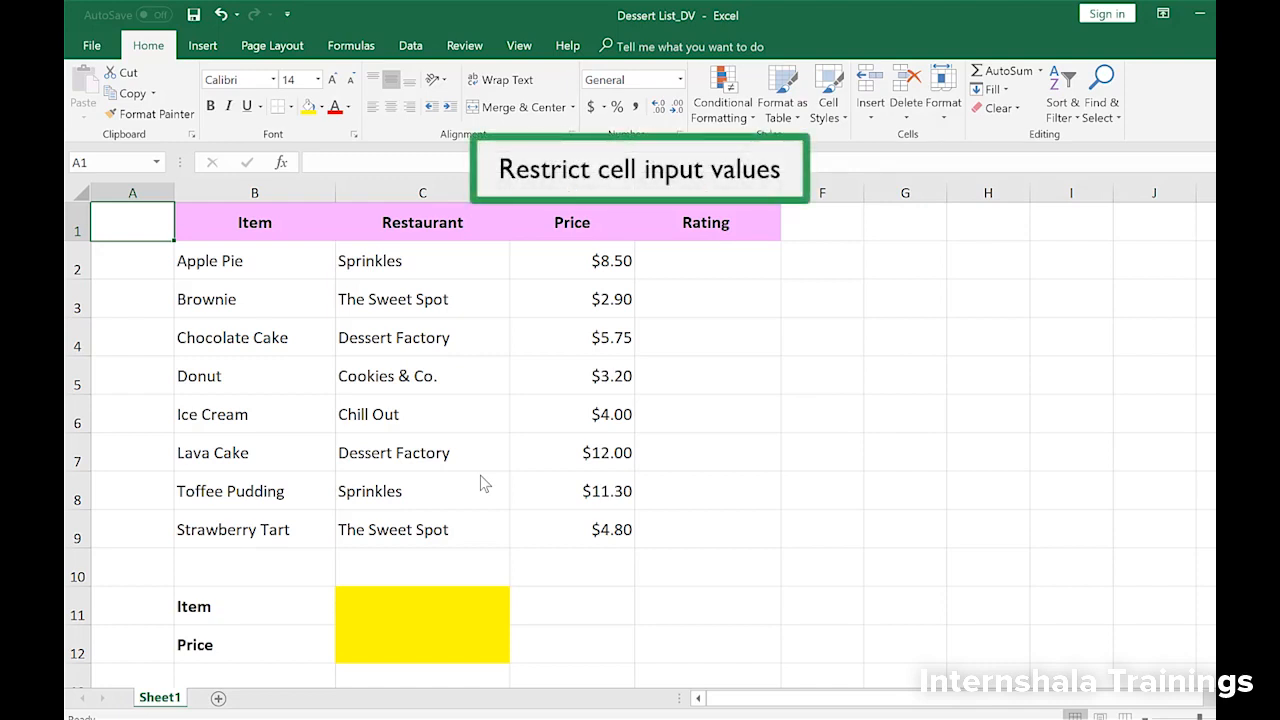
- Add data validation to the Rating cells E2:E9 that allows only whole numbers between 1 and 5
left_click_drag(683, 267, 674, 526)
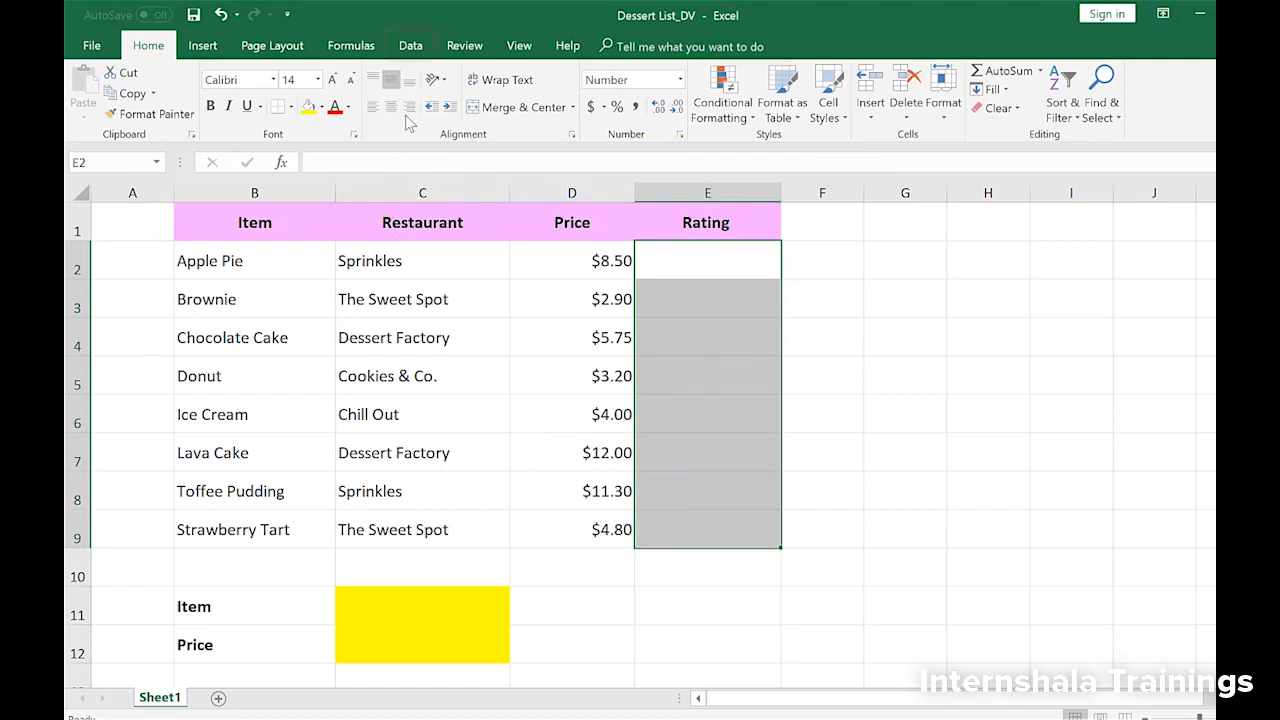
left_click(410, 45)
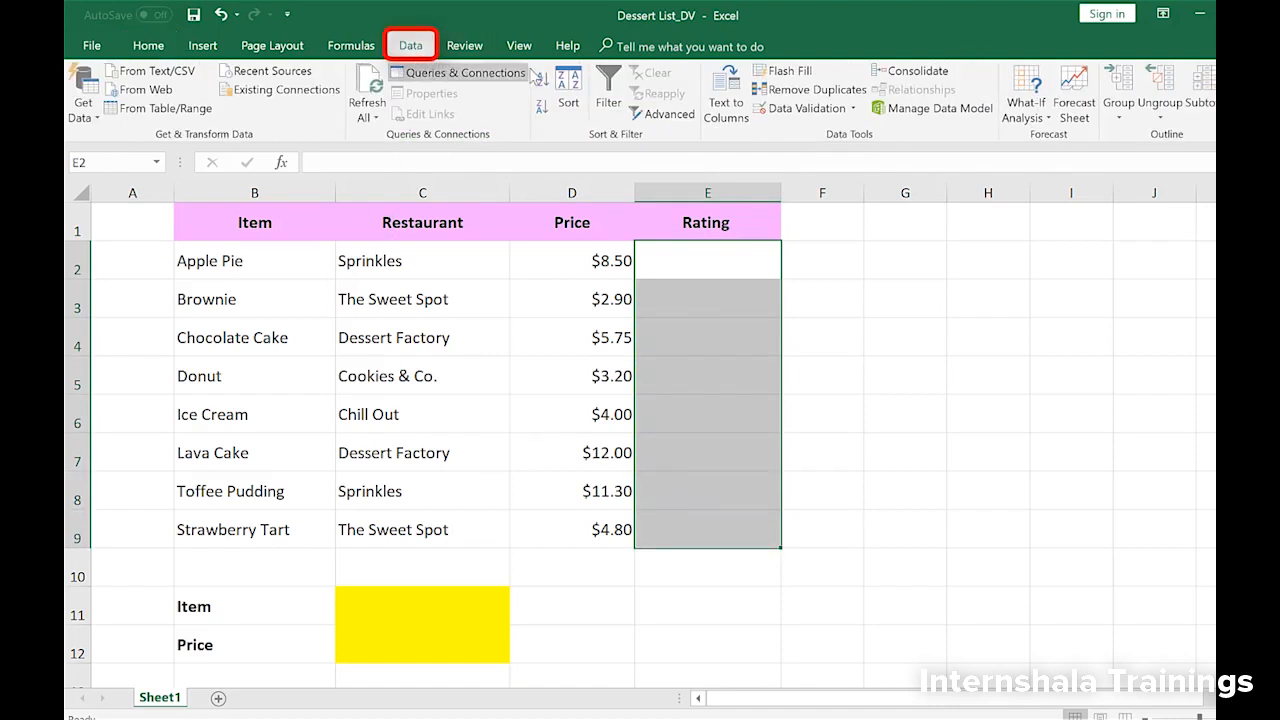
left_click(800, 108)
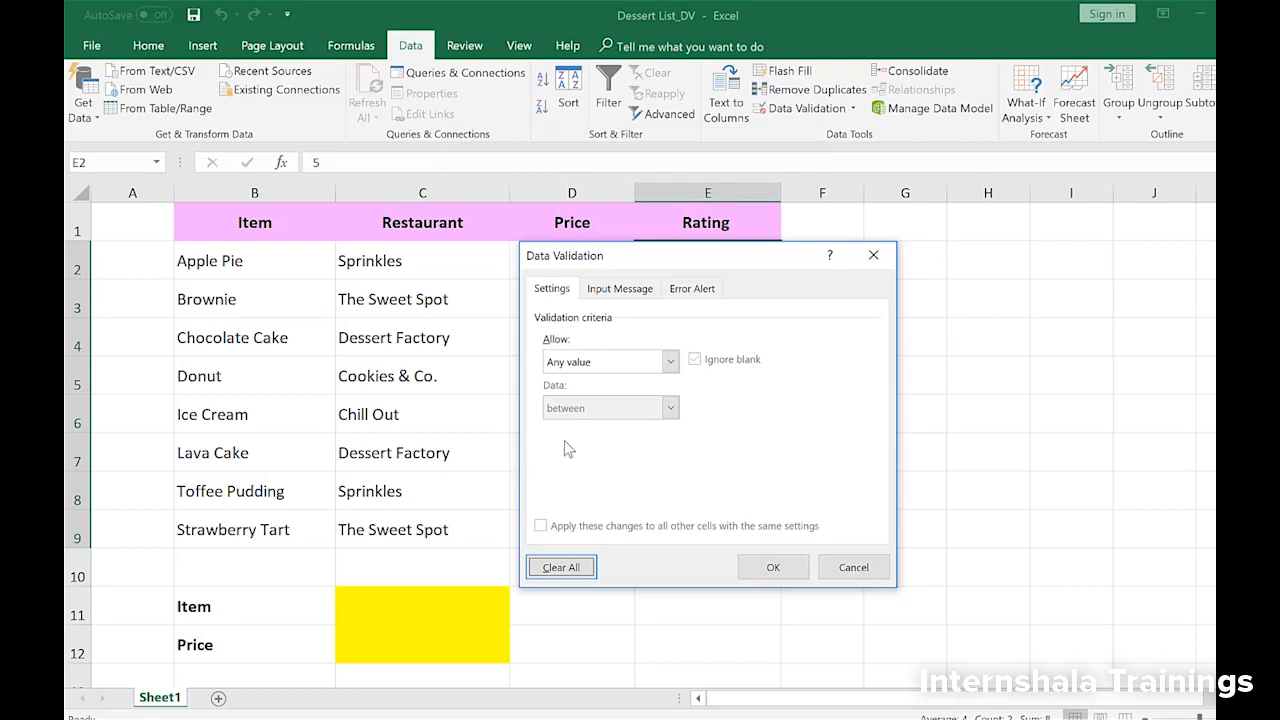
left_click(668, 366)
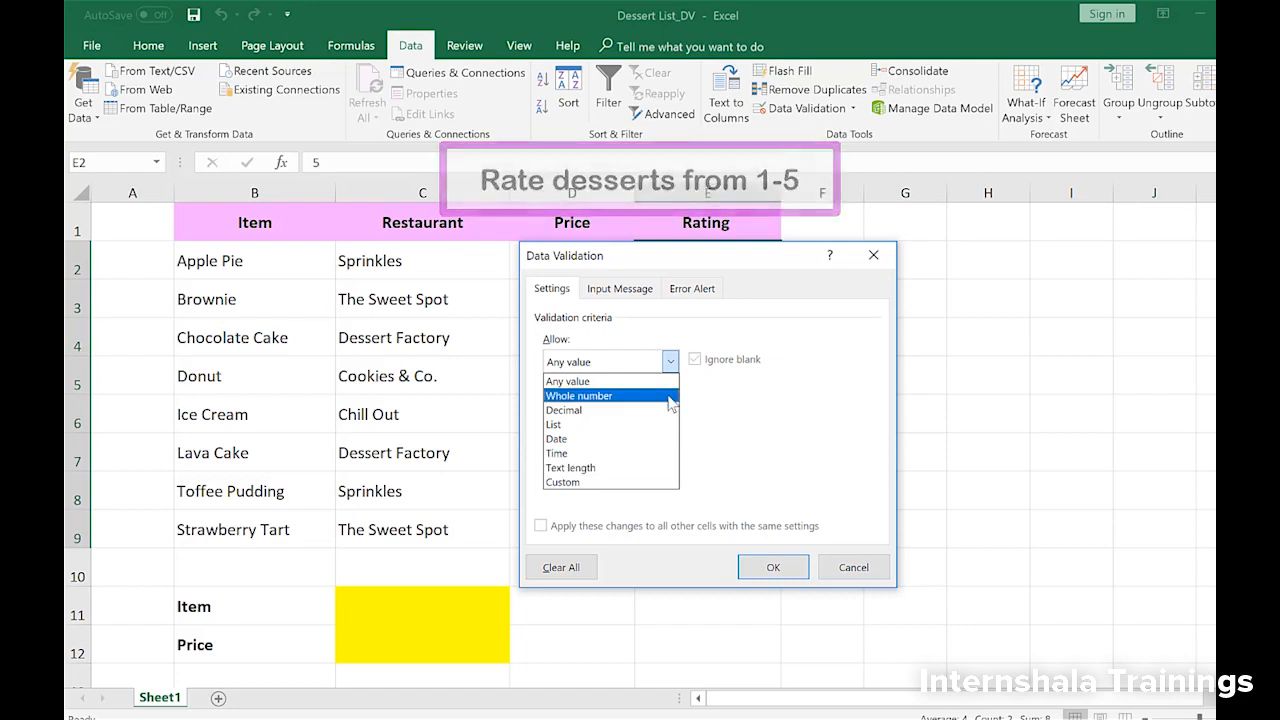
left_click(590, 396)
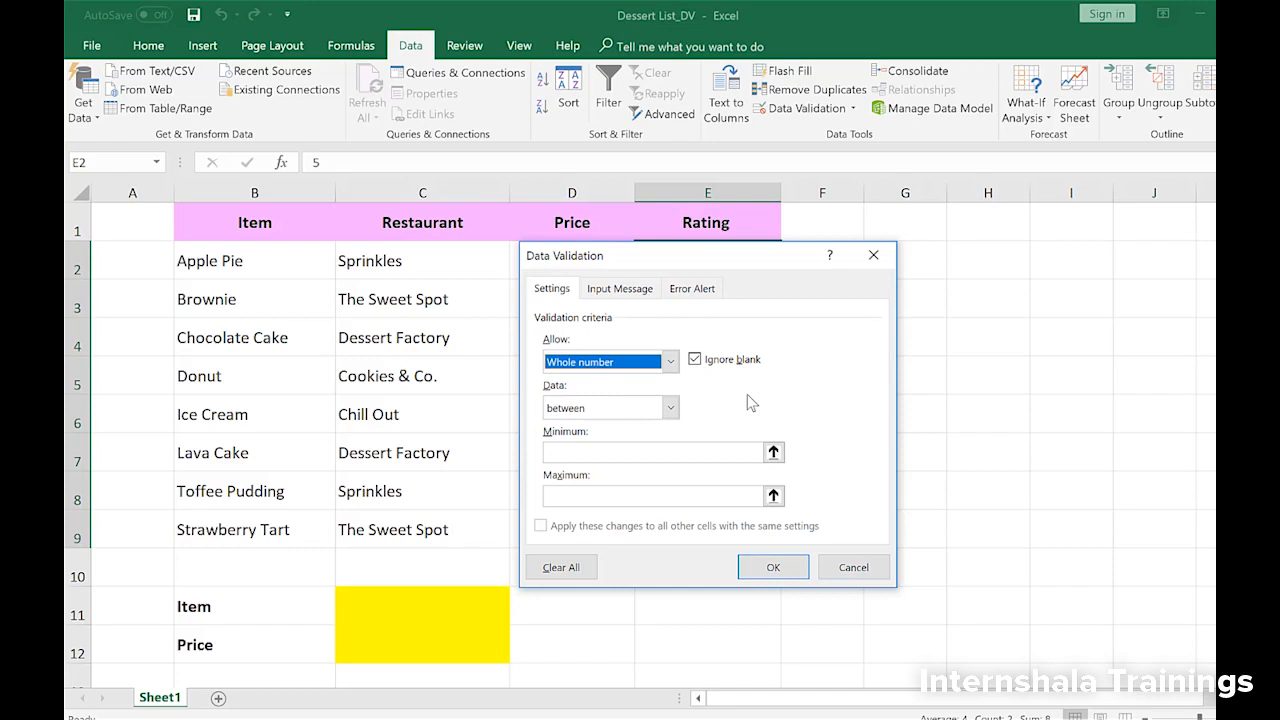
left_click(671, 409)
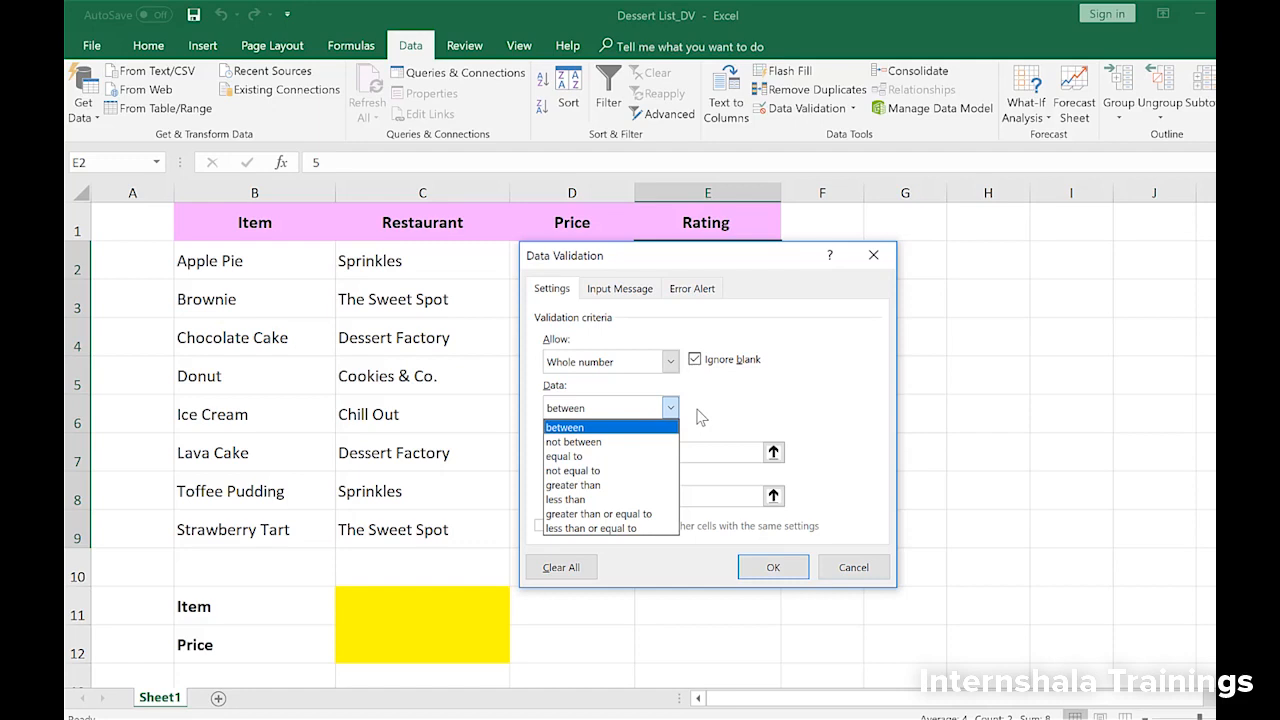
left_click(672, 430)
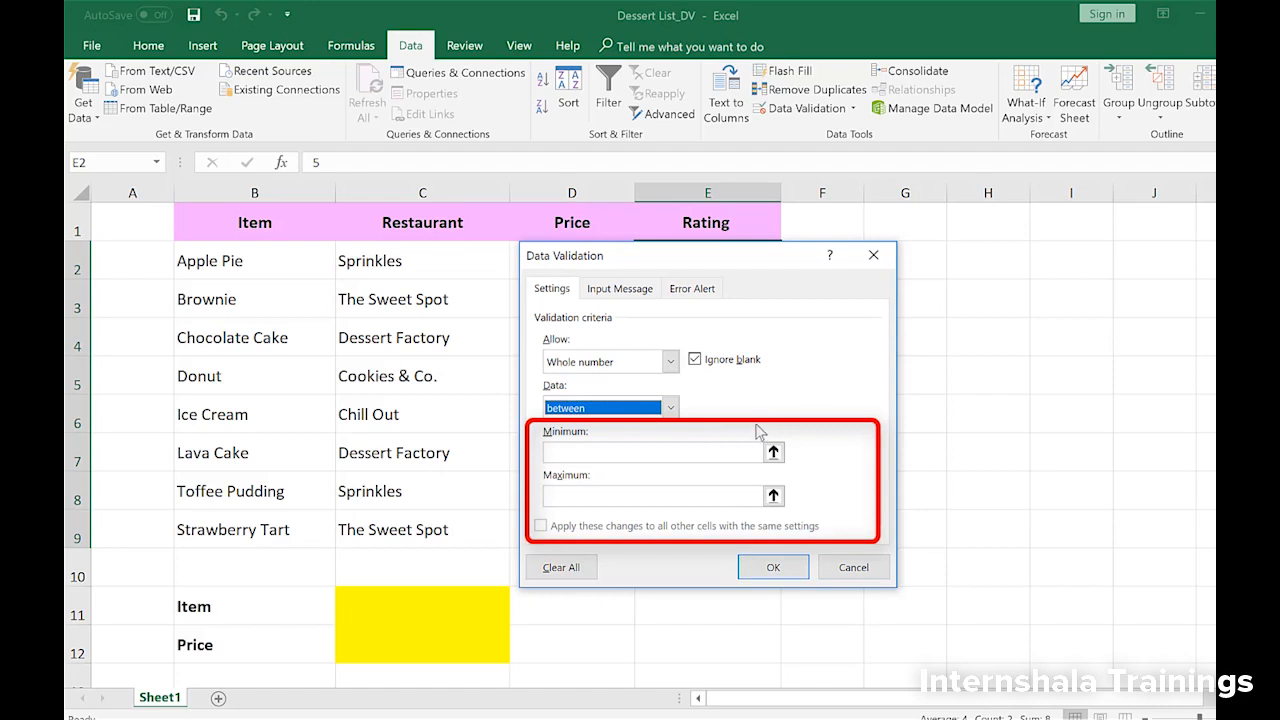
left_click(705, 454)
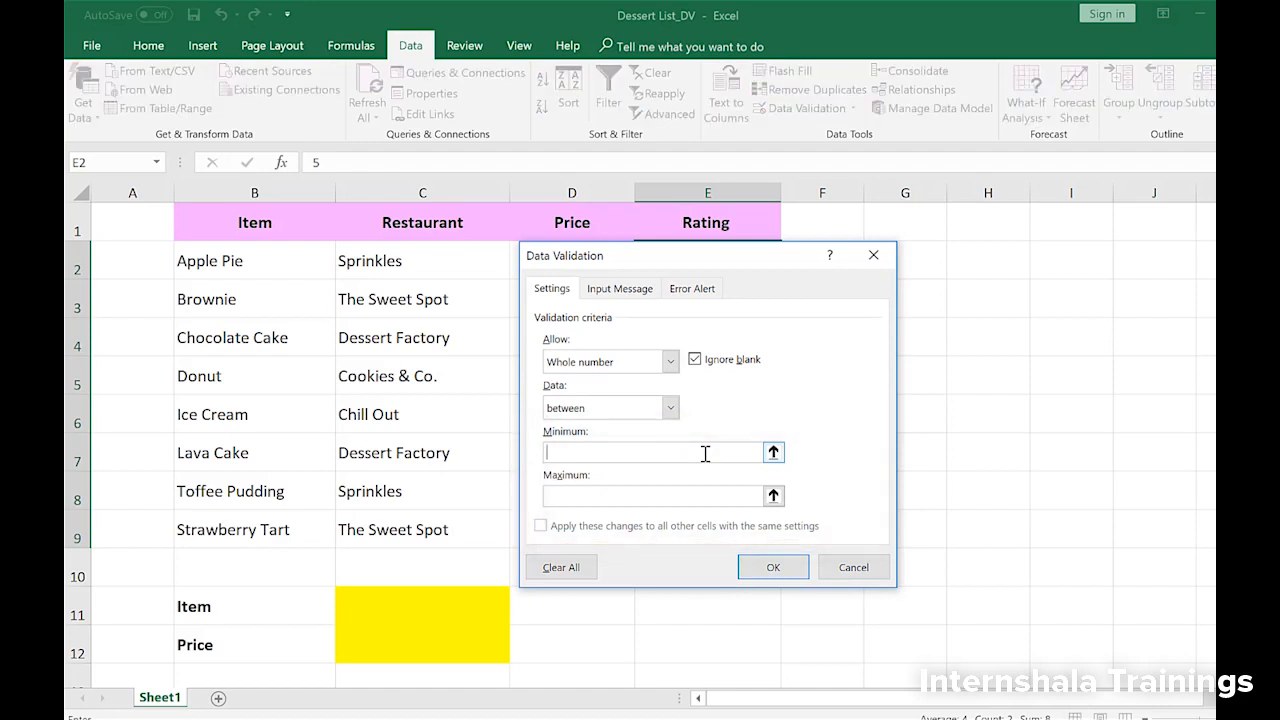
type("1")
left_click(691, 495)
type("5")
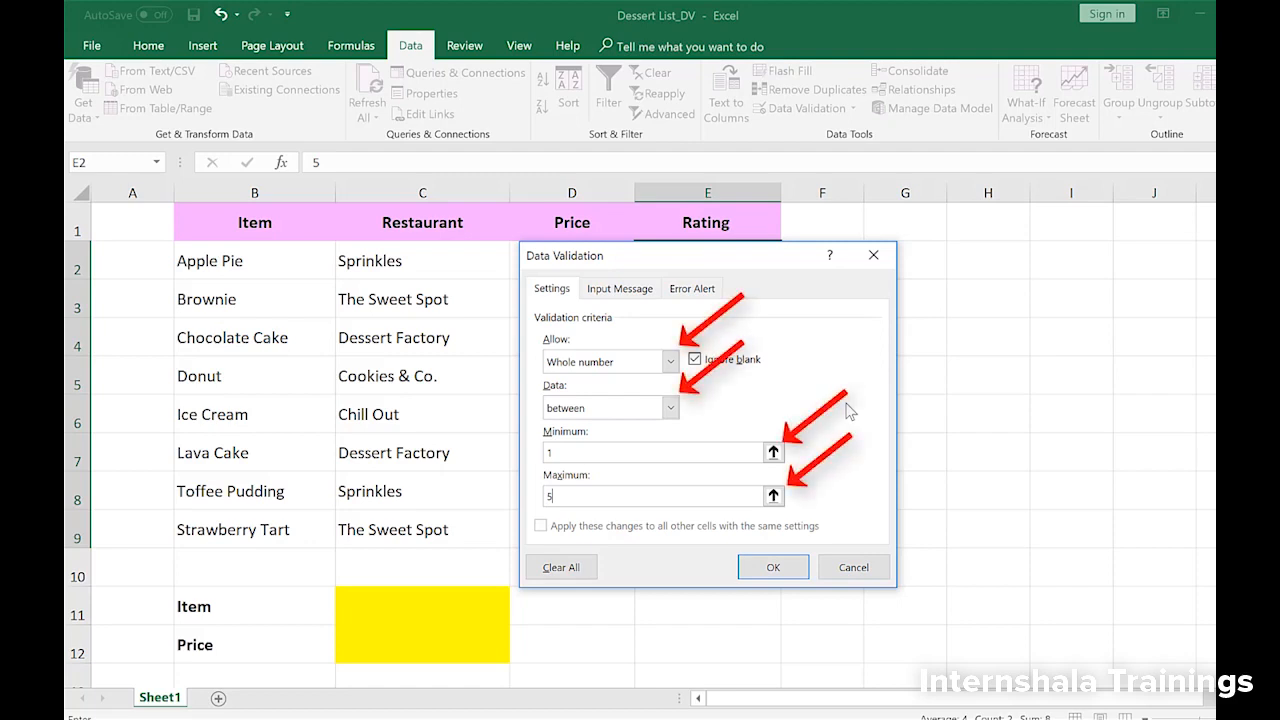
left_click(782, 568)
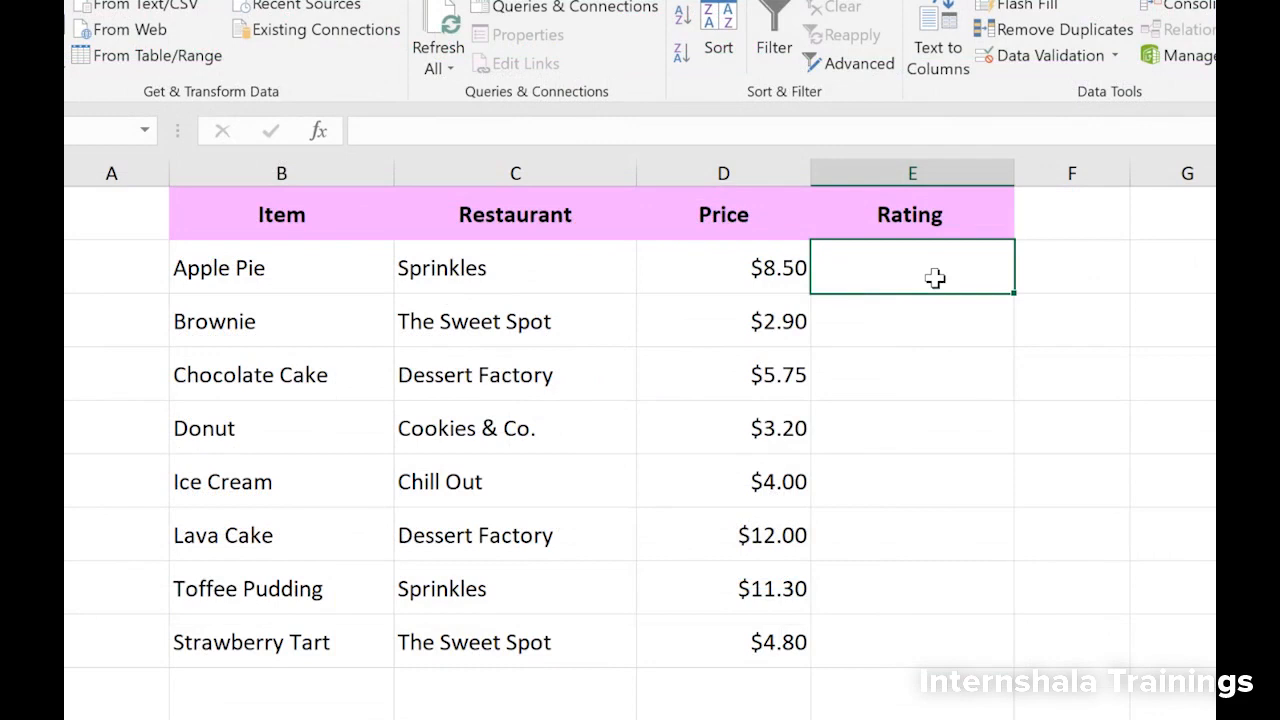
- Enter a rating of 5 for Apple Pie, try 7 for Brownie, and retry with 3
type("5")
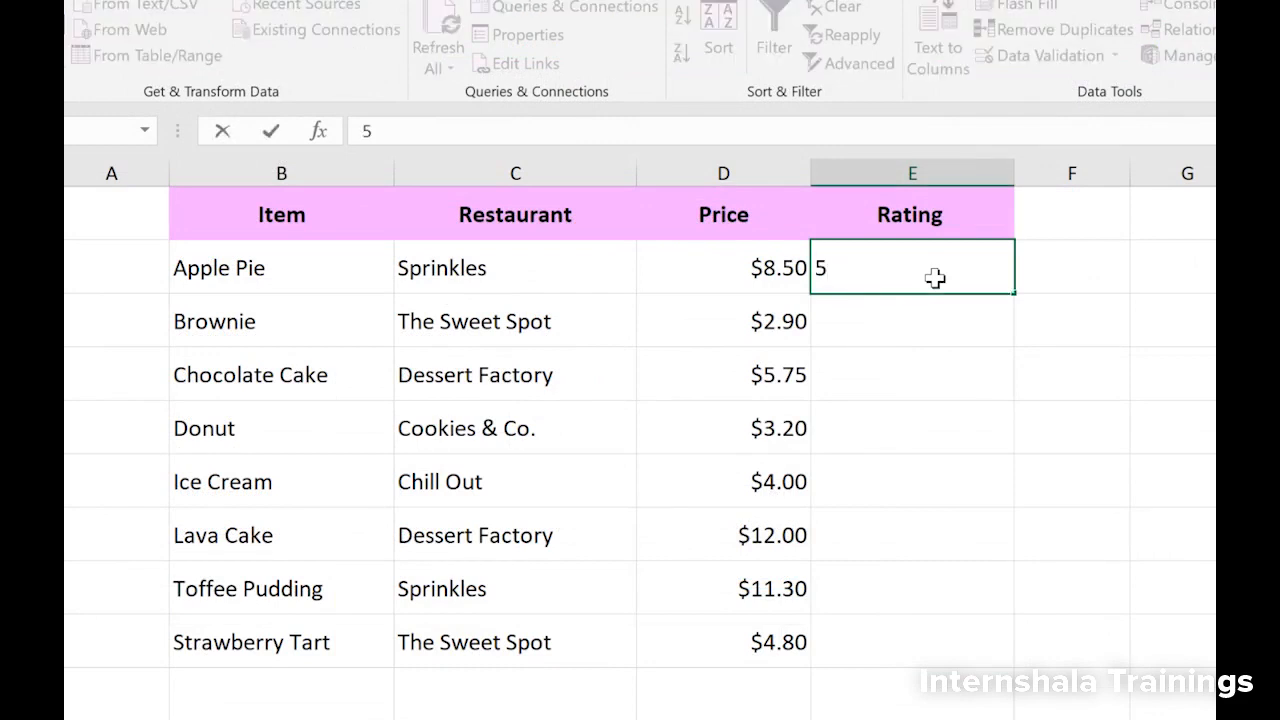
key("Return")
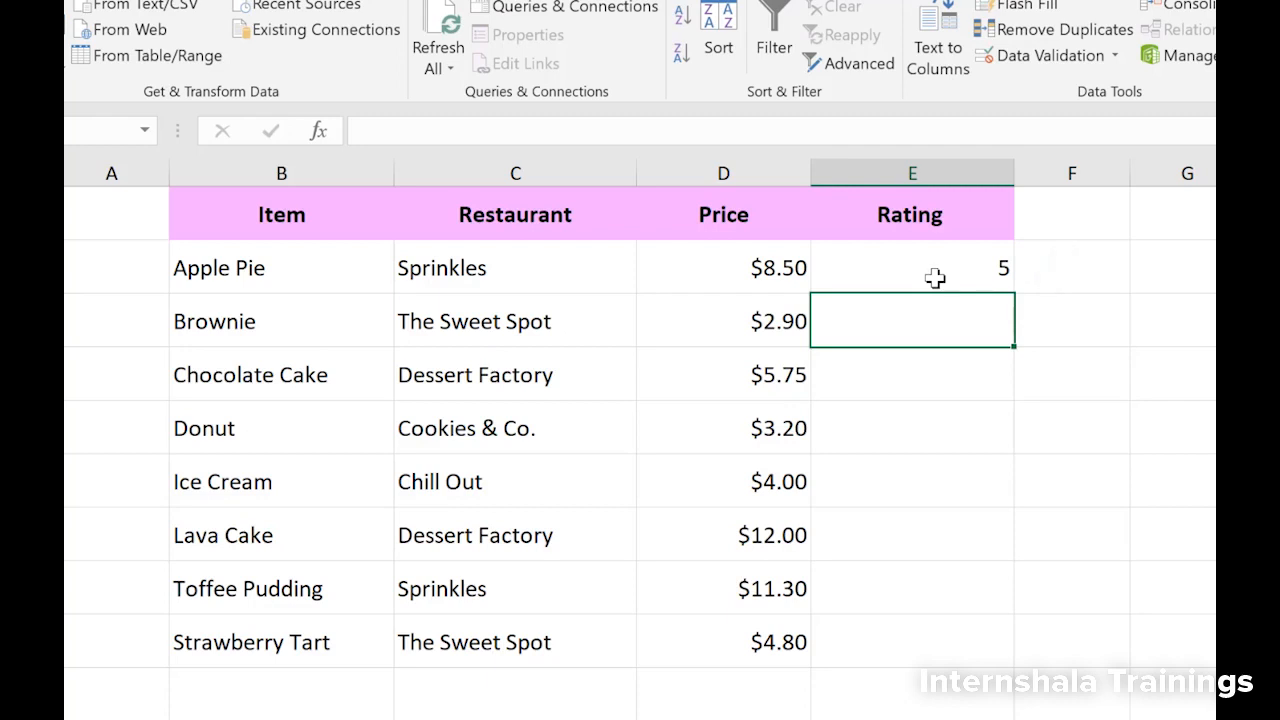
type("7")
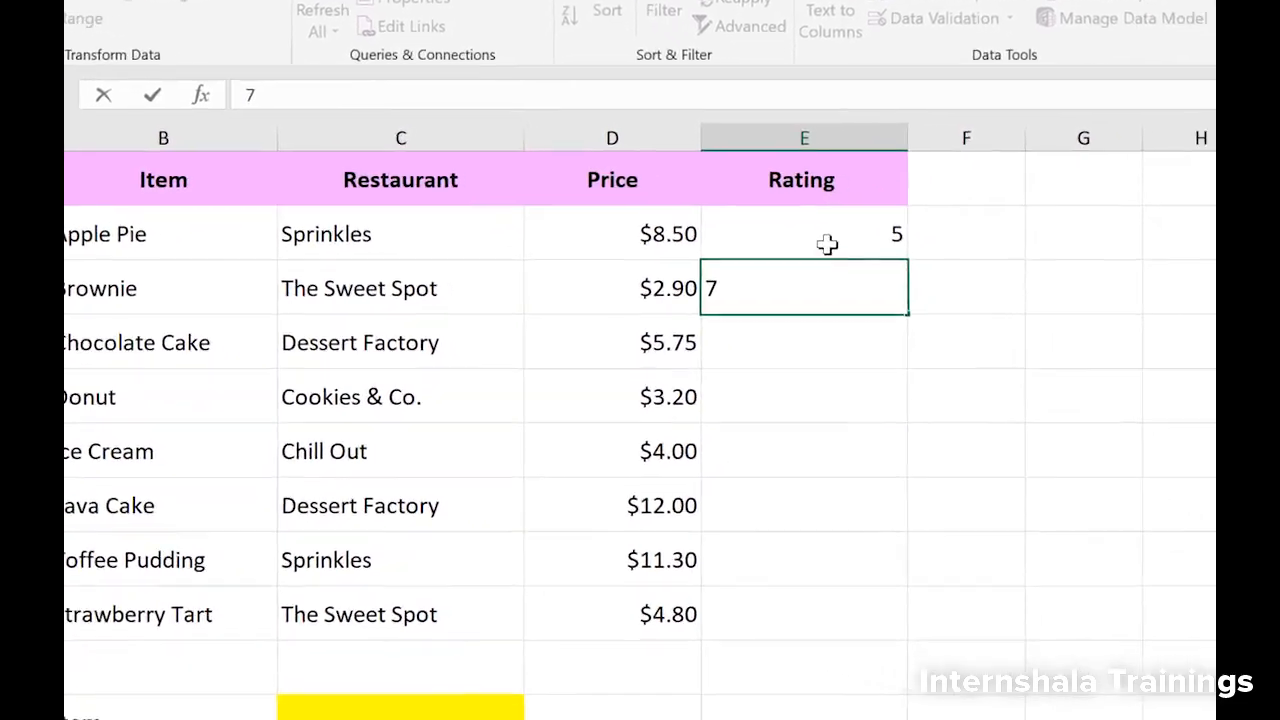
key("Return")
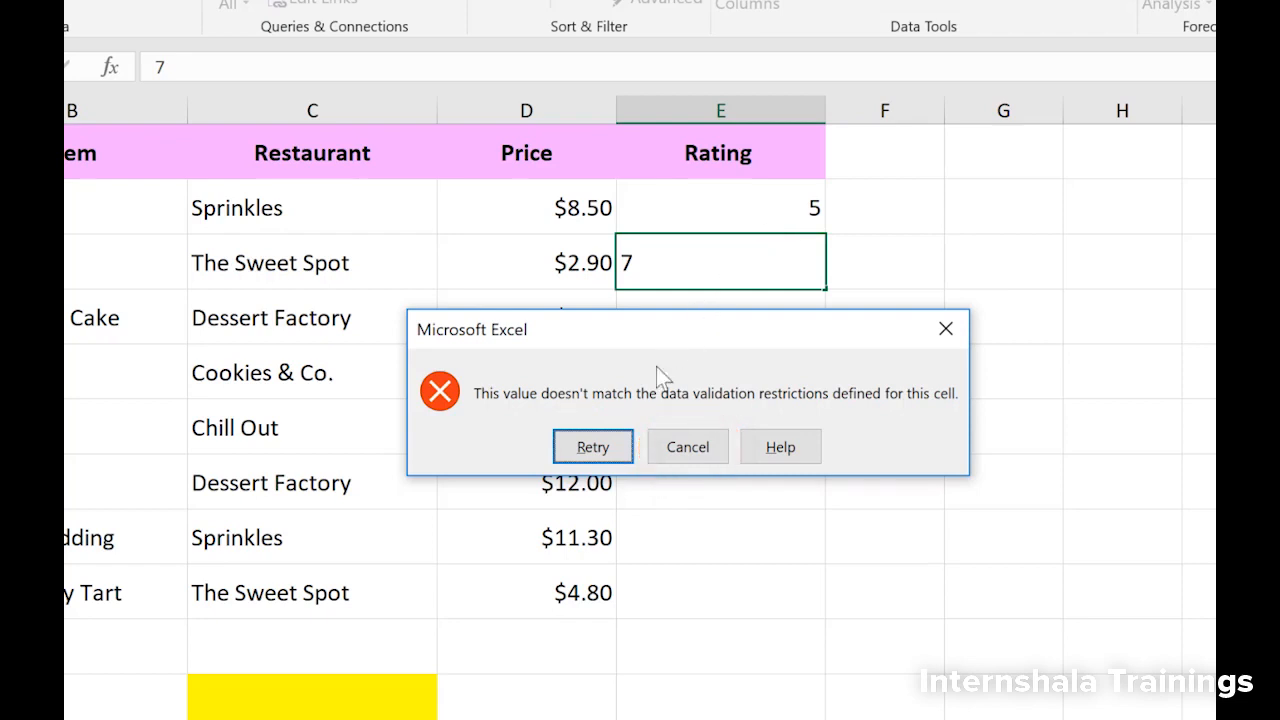
left_click(606, 445)
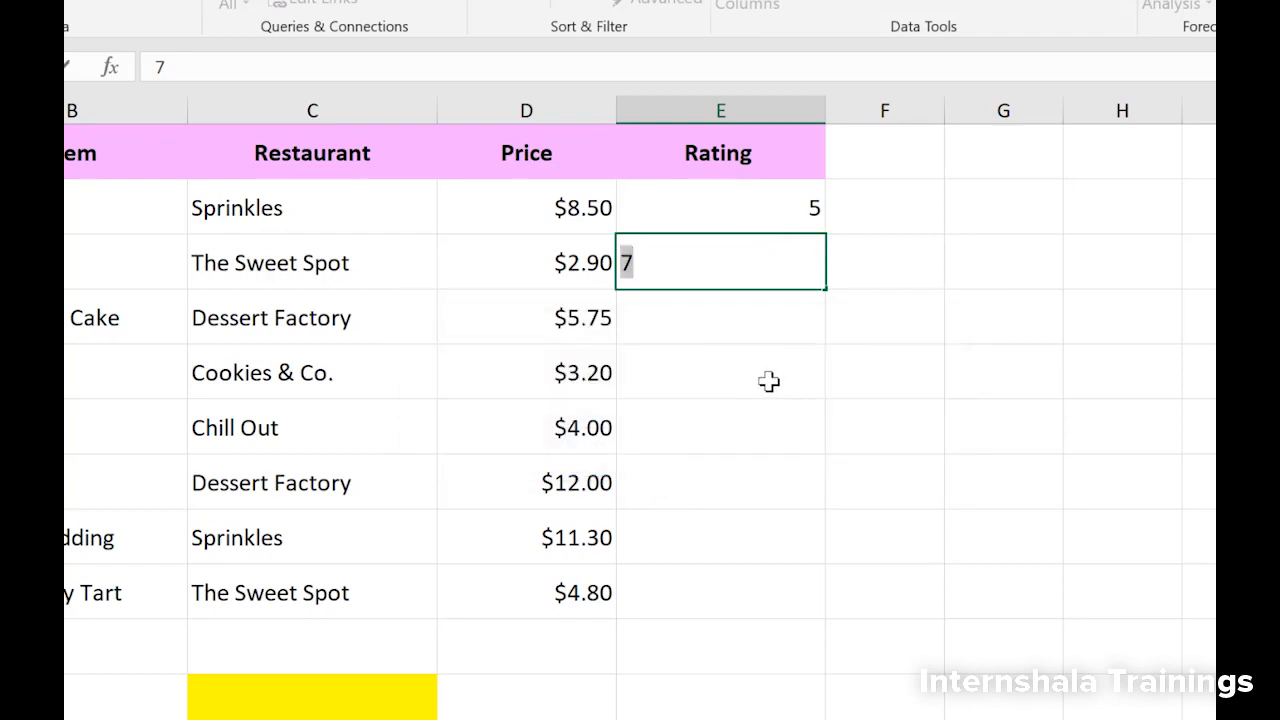
type("3")
key("Return")
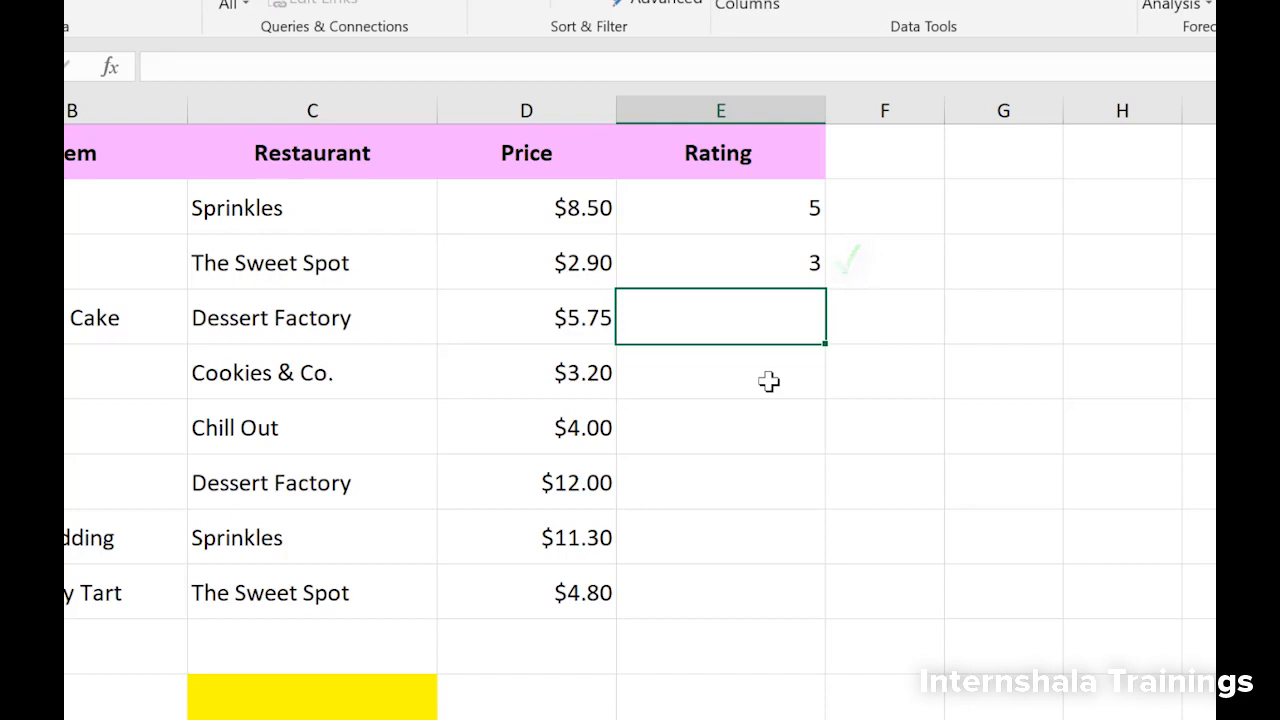
- Try a rating of 0 for Chocolate Cake to test the validation, and cancel the entry
type("0")
key("Return")
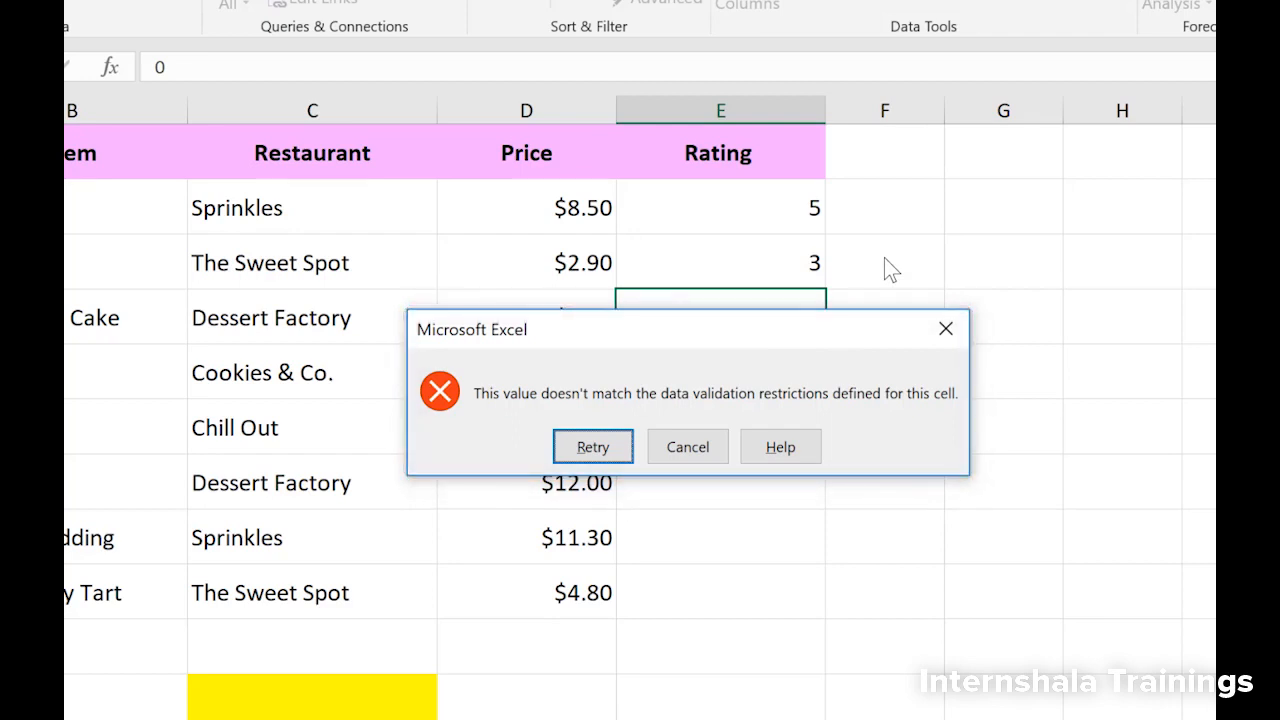
left_click(703, 447)
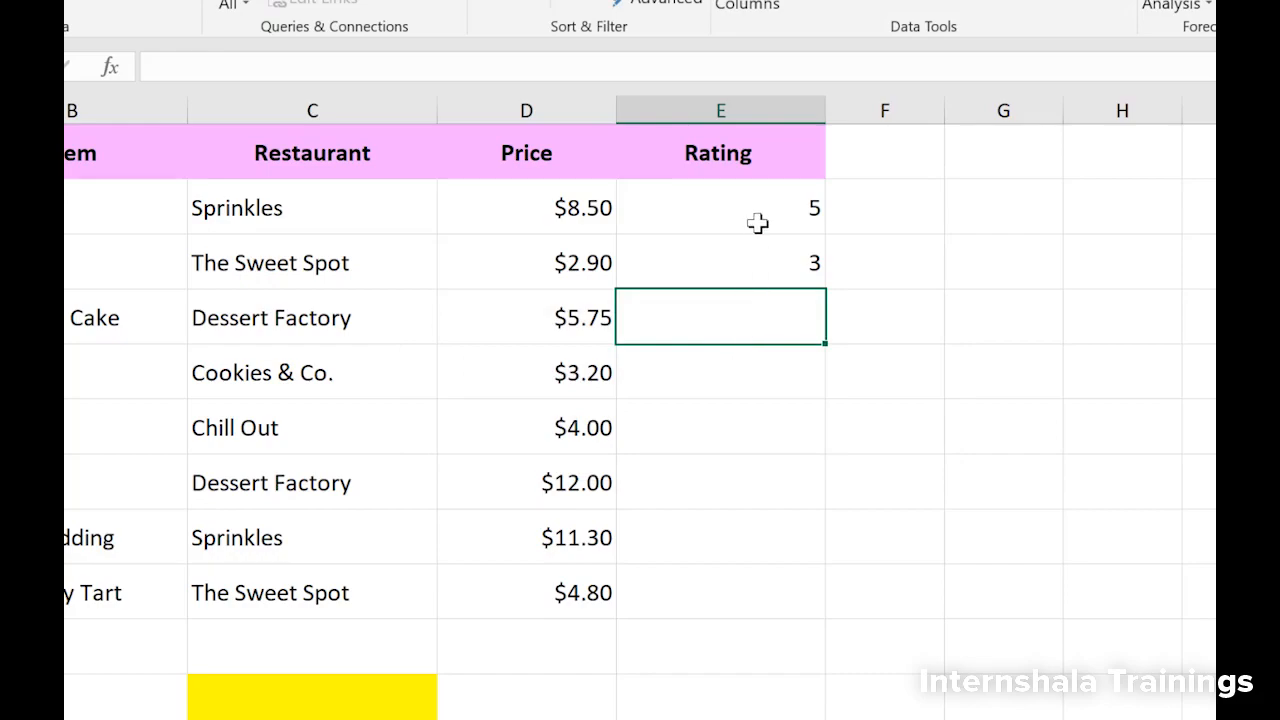
- Set the error alert style to Warning in the data validation of the Rating cells E2:E9
left_click_drag(761, 220, 731, 568)
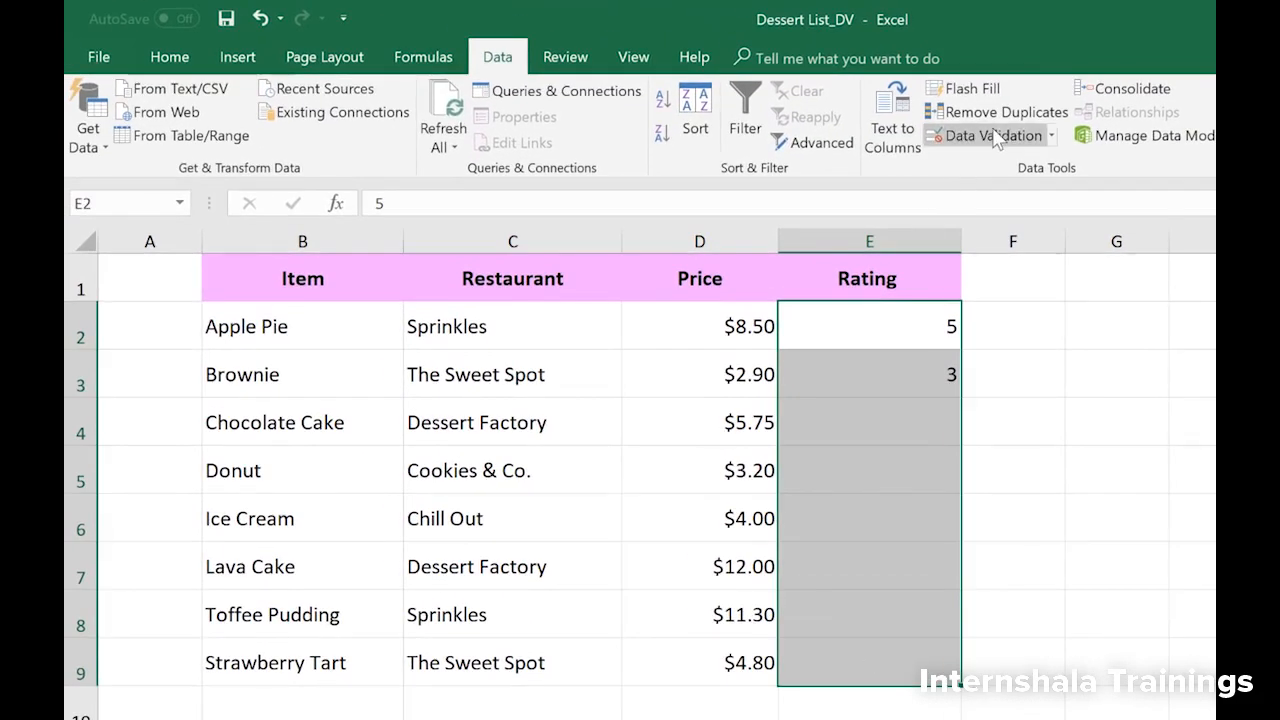
left_click(962, 99)
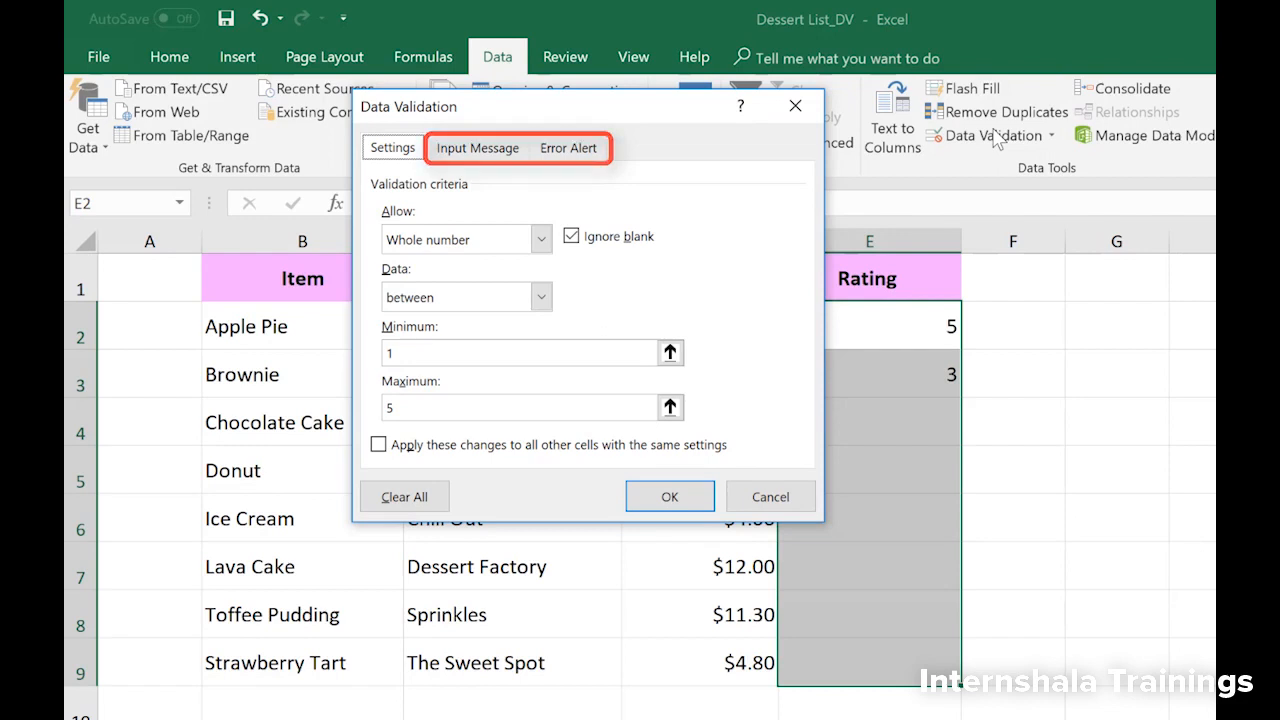
left_click(592, 152)
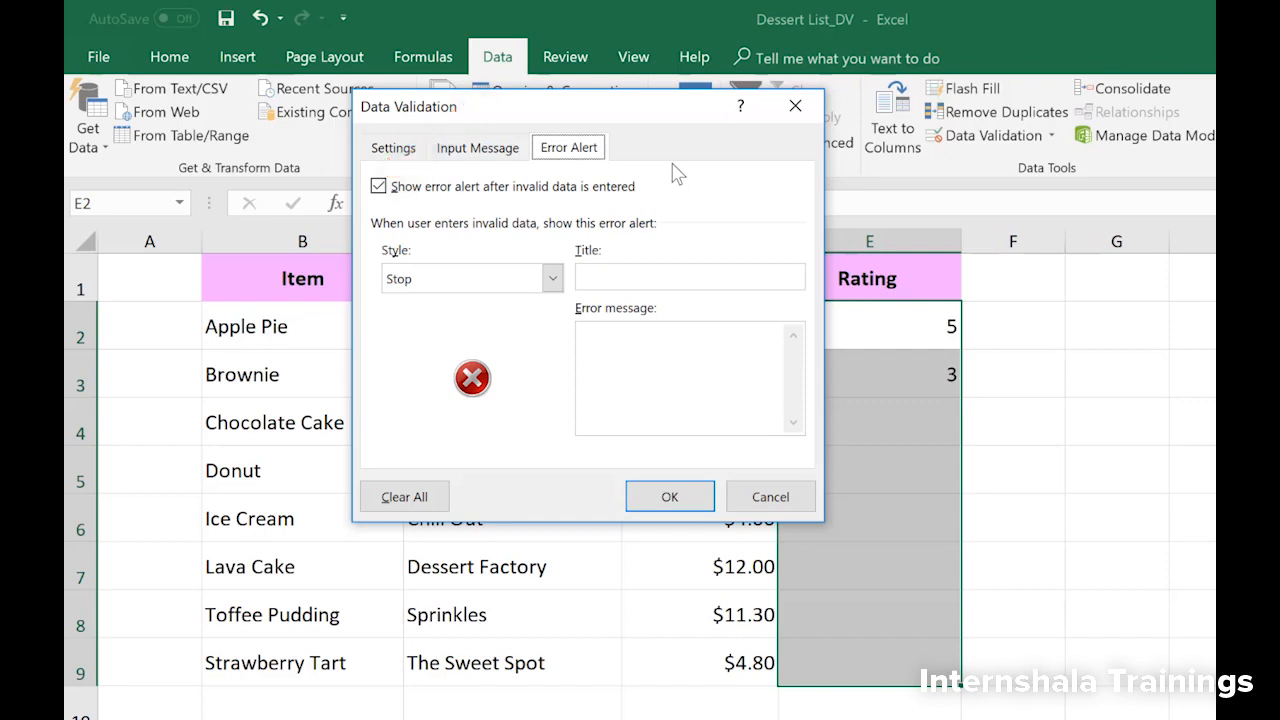
left_click(580, 278)
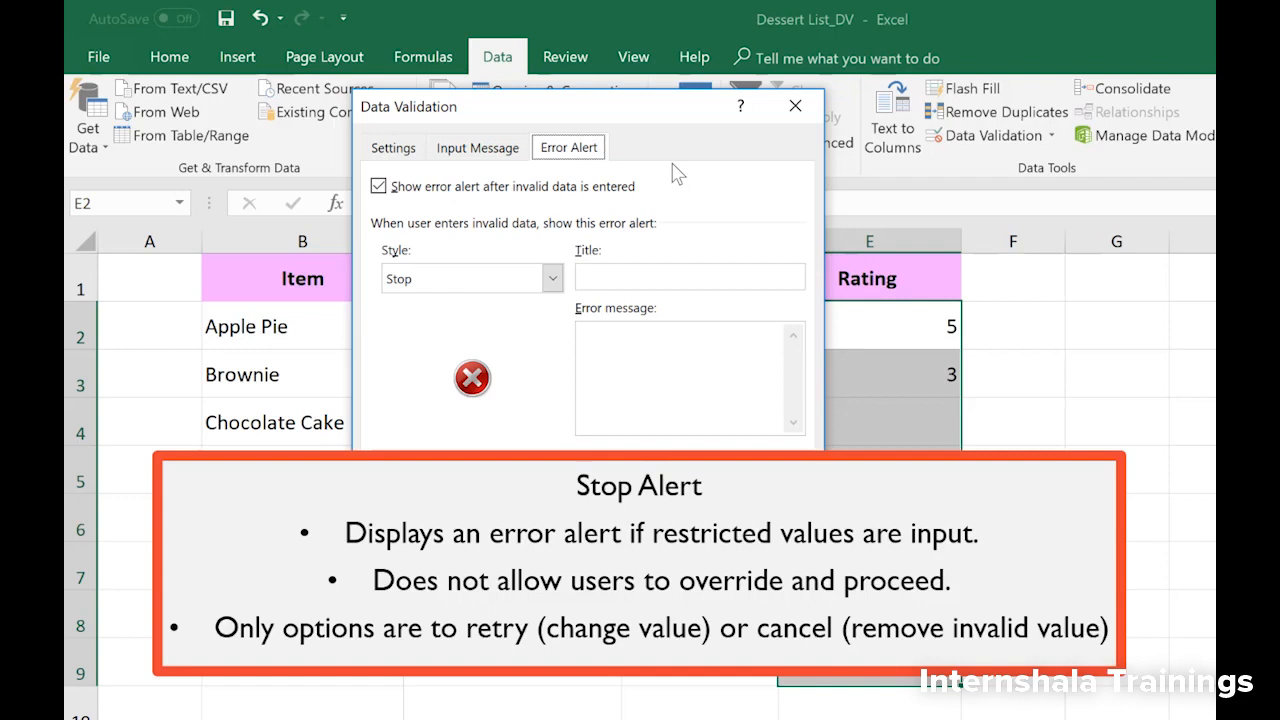
left_click(552, 279)
left_click(550, 321)
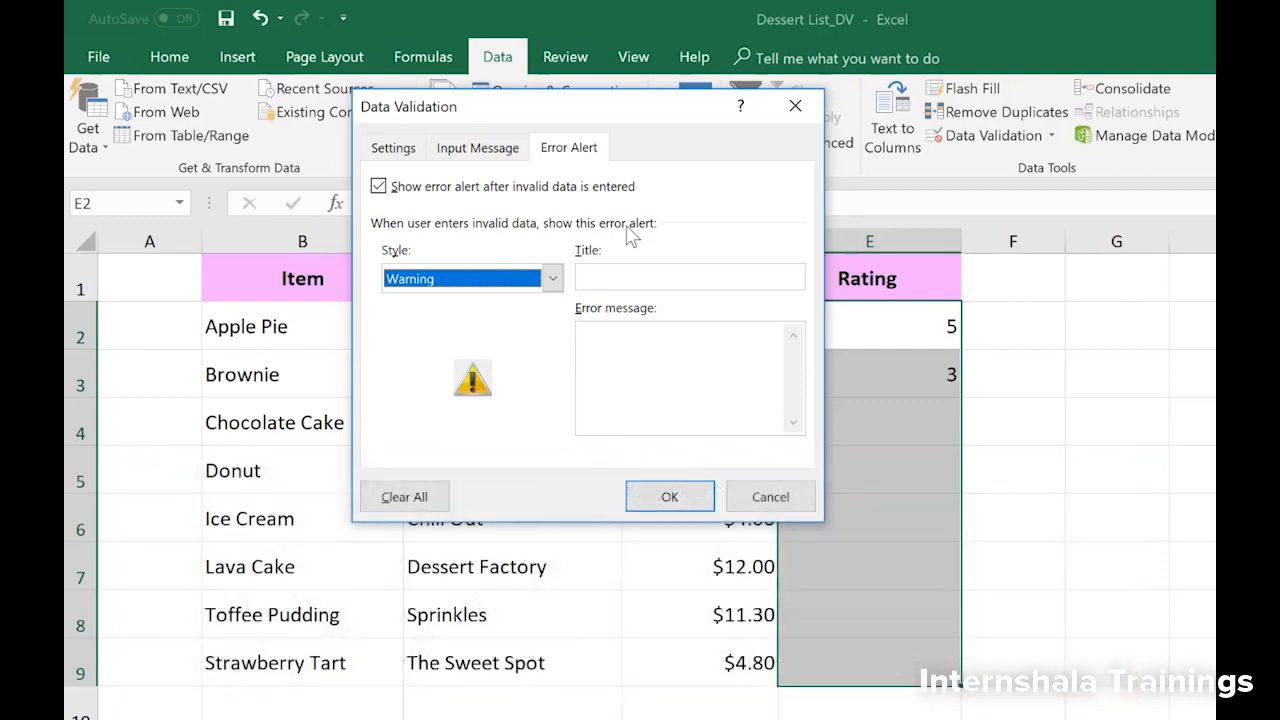
left_click(552, 278)
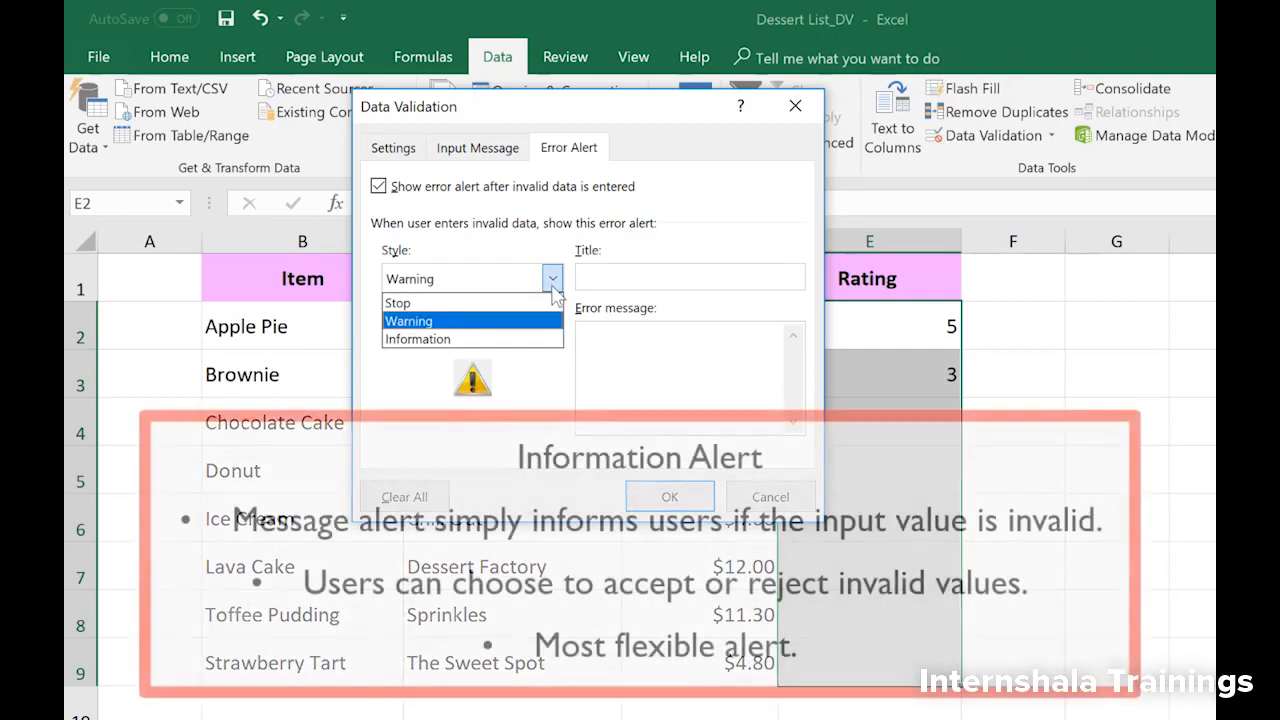
left_click(558, 339)
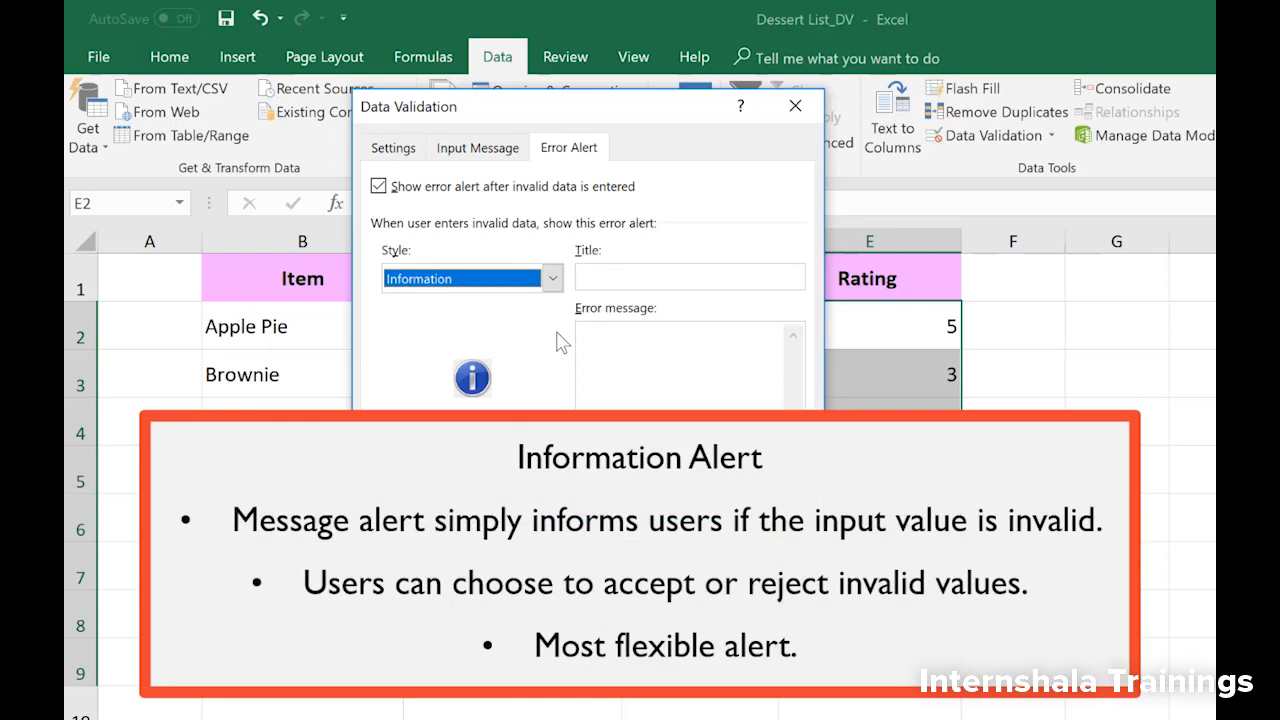
left_click(552, 278)
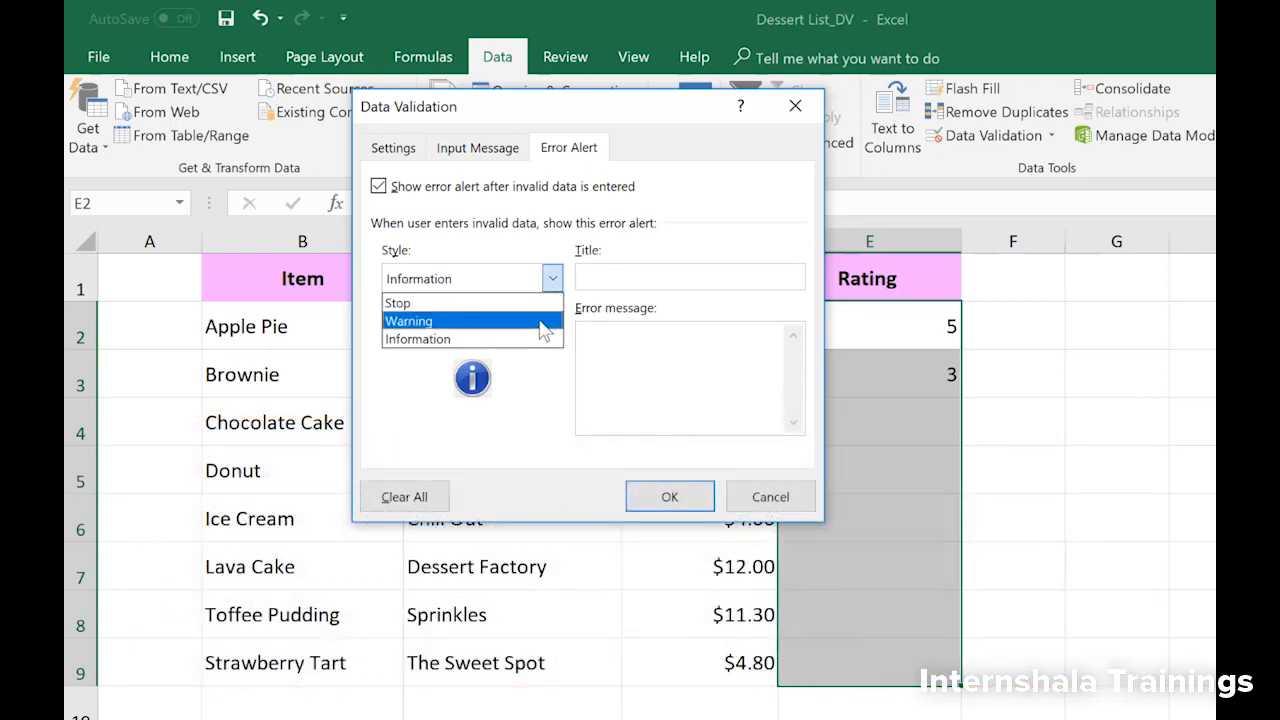
left_click(544, 322)
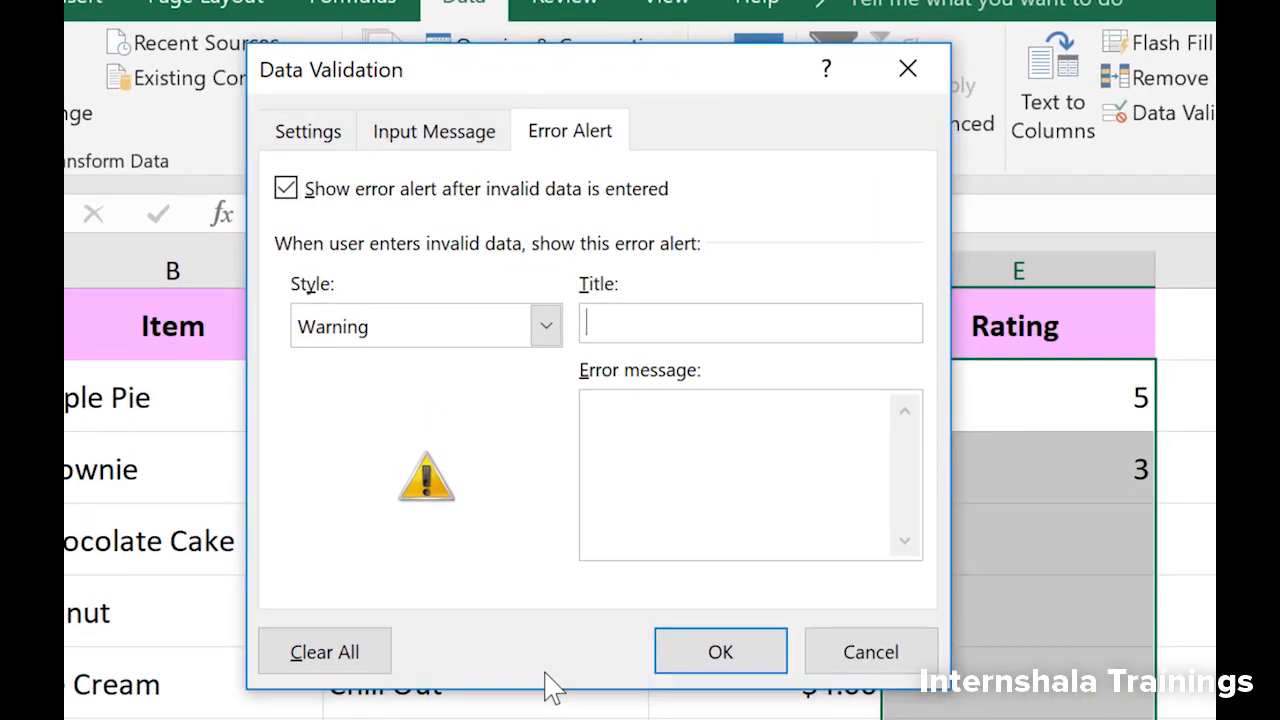
- Title the alert "Warning!" with the message "Ratings must be entered as whole numbers between 1 and 5, with 5 being the highest rating."
type("Warning!")
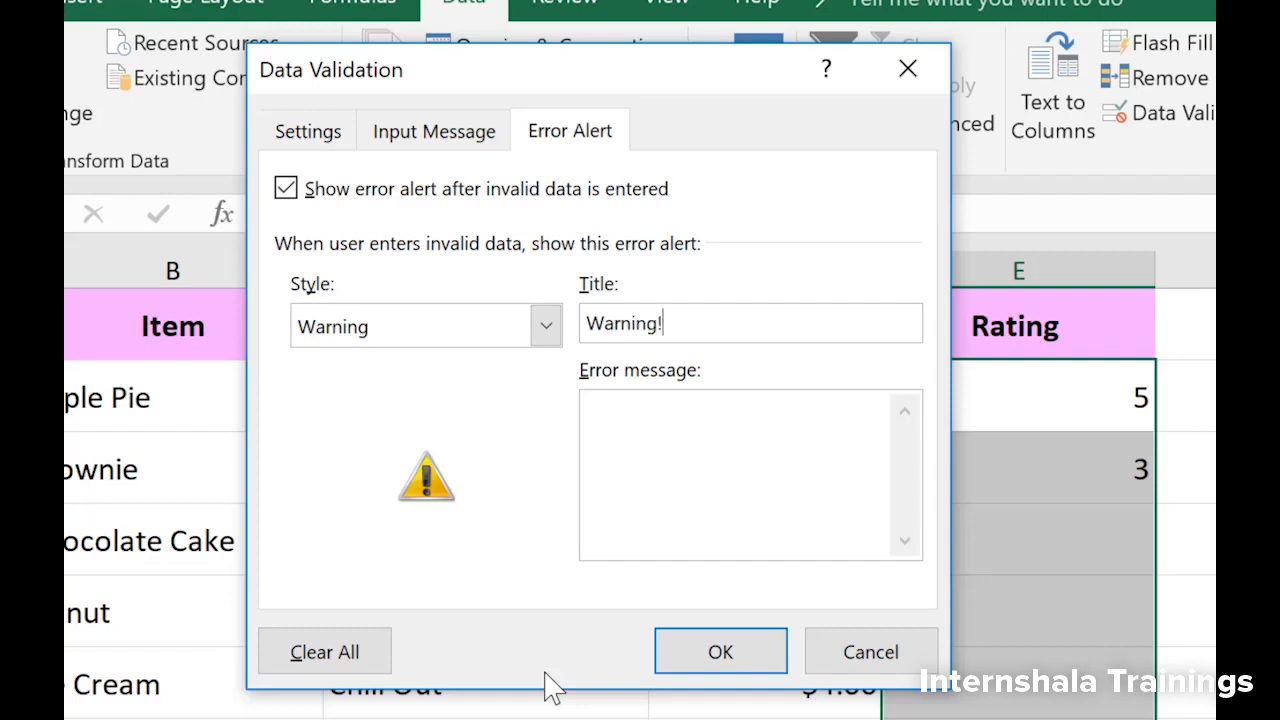
key("Tab")
type("Ratings must be entered as whole numbers between 1 and 5, with 5 being the highest rating.")
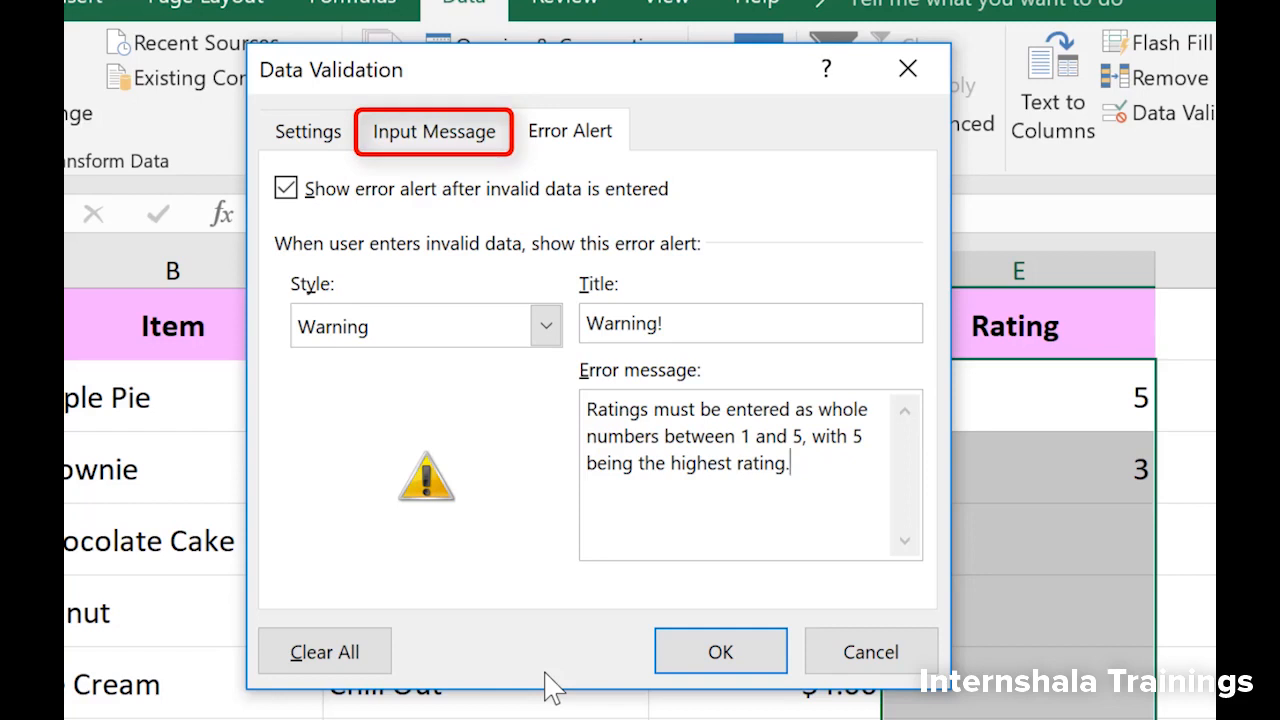
- Add an input message titled "Rate this dessert!" listing 5 - Awesome, 4 - Great, 3 - Good, 2 - Average, 1 - Blah, and apply the validation
left_click(448, 145)
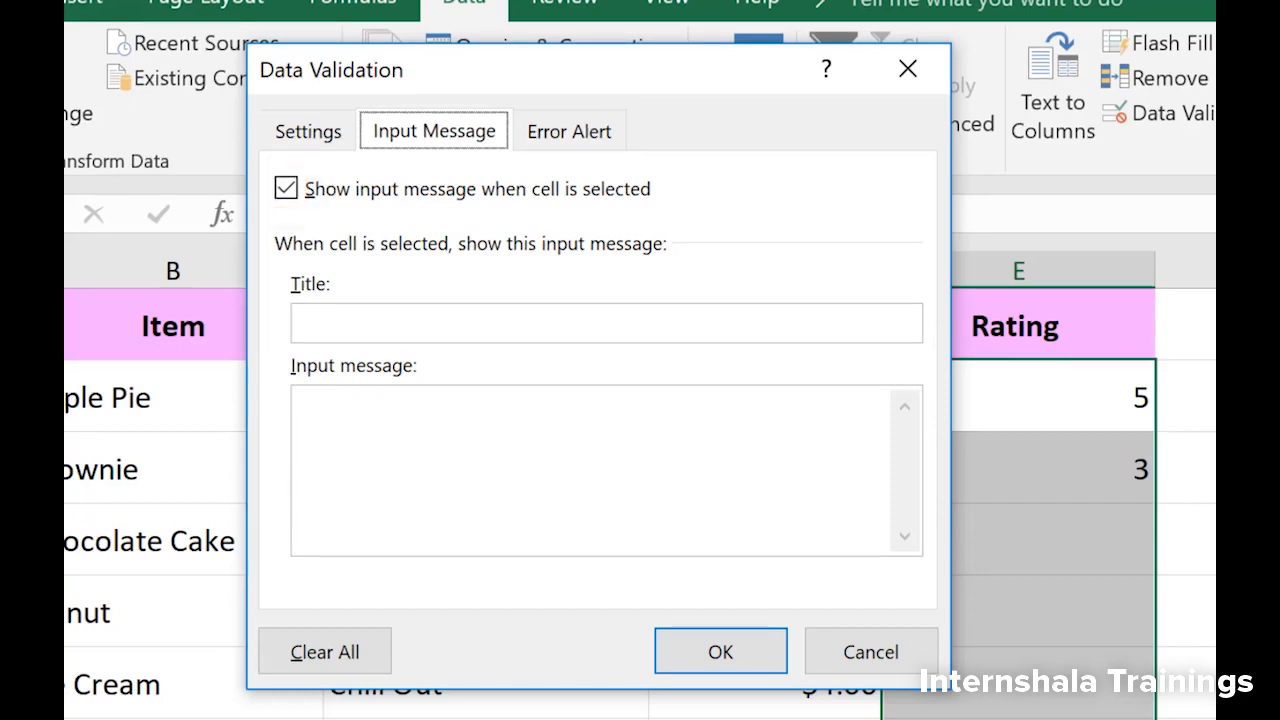
left_click(492, 453)
type("5 - Awesome 4 - Great 3 - Good 2 - Average 1 - Blah")
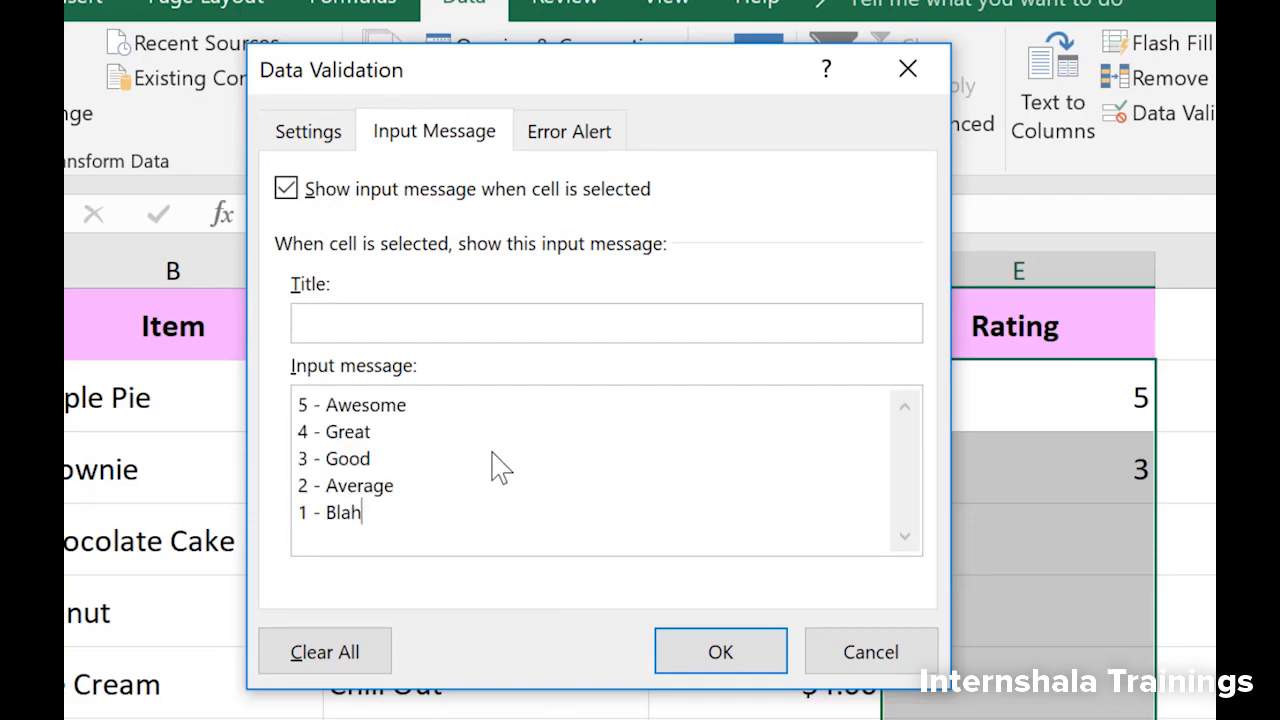
left_click(384, 327)
type("Rate this dessert!")
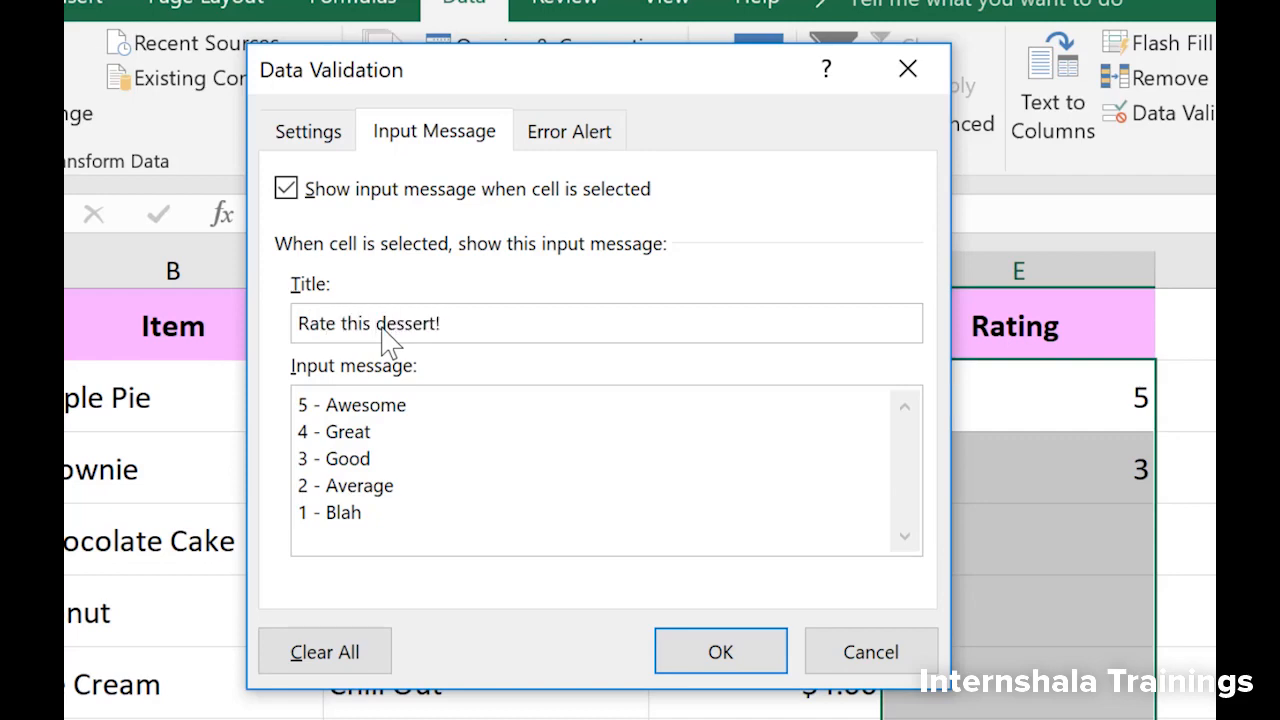
left_click(697, 672)
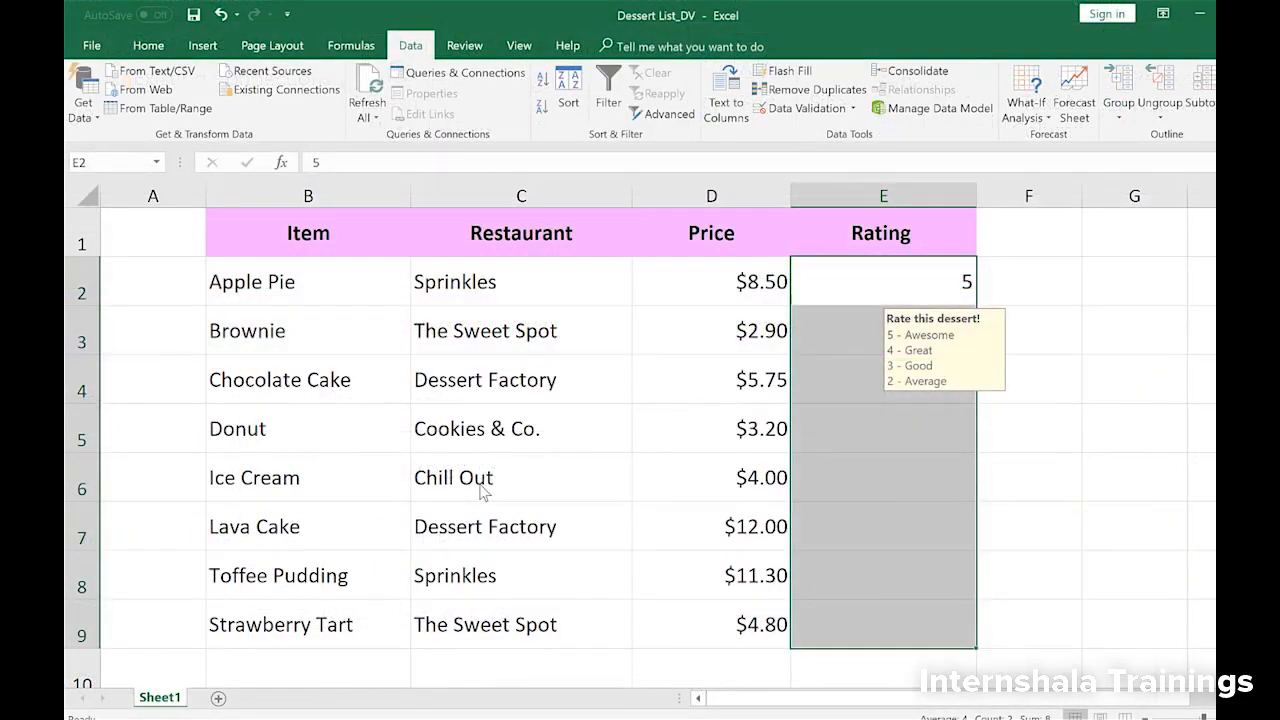
- Enter a rating of 1 for Chocolate Cake and 0 for Donut, accepting the invalid value despite the warning
left_click(842, 398)
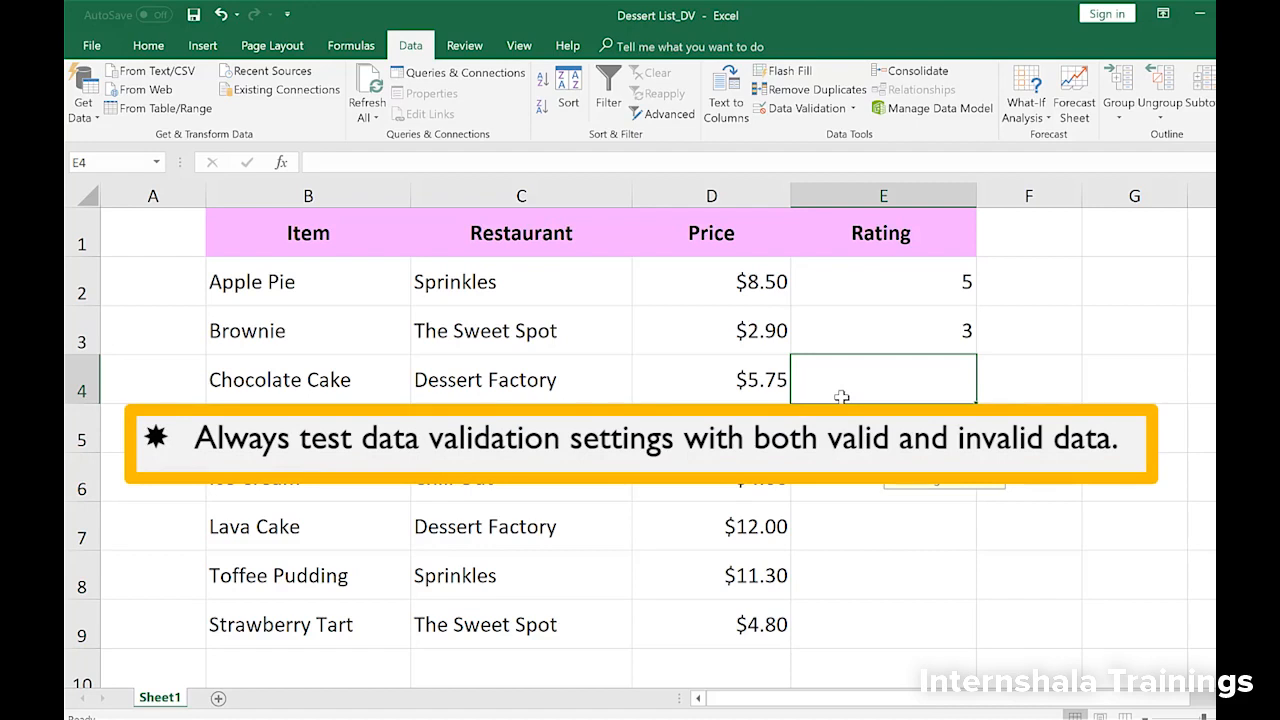
type("1")
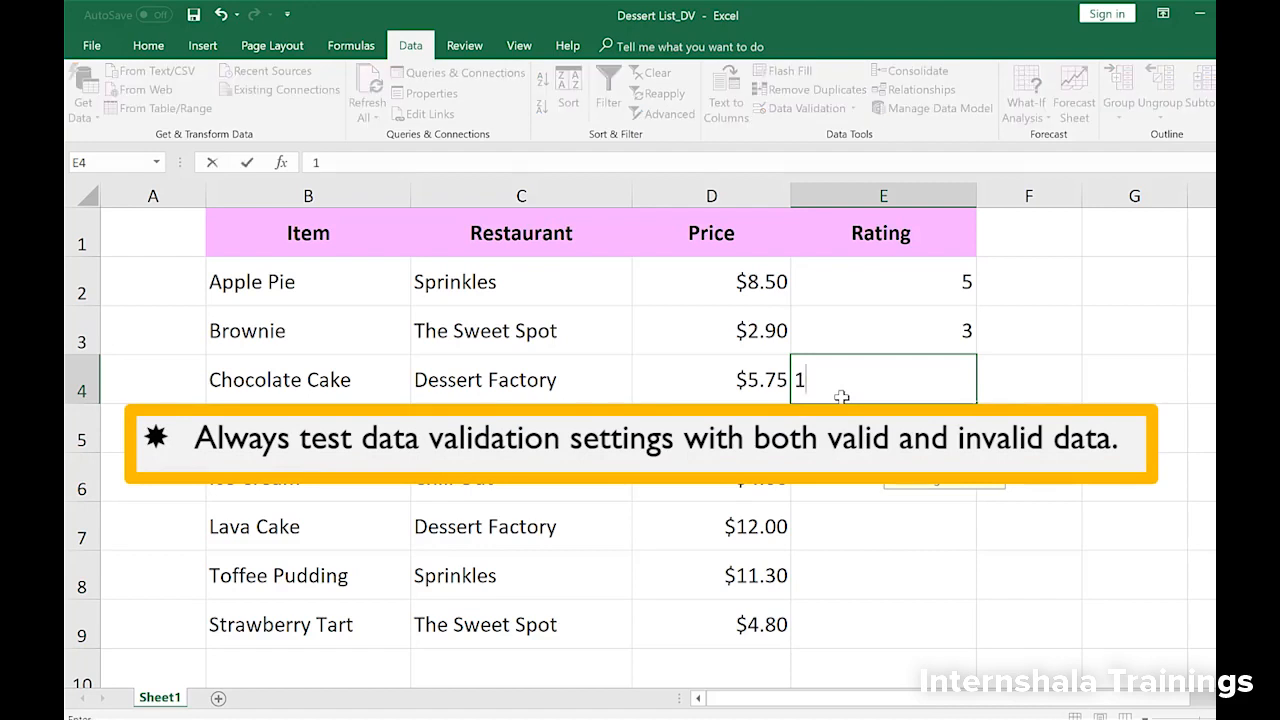
key("Return")
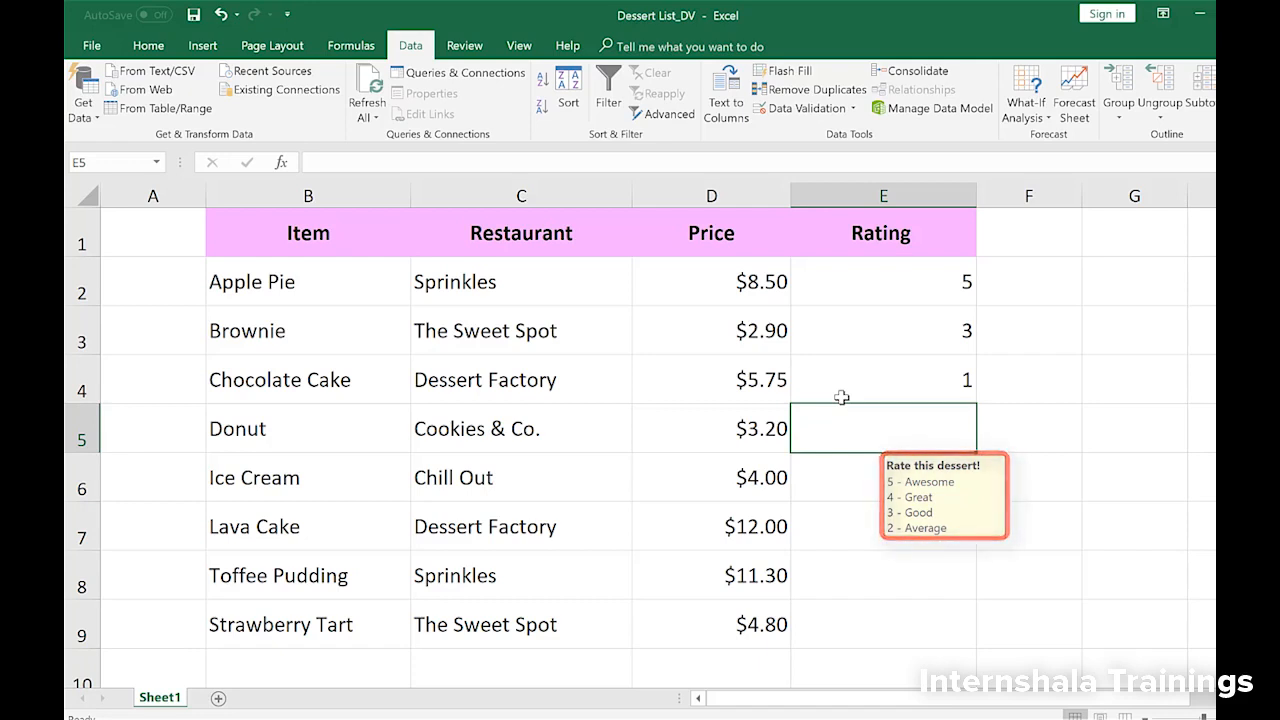
type("0")
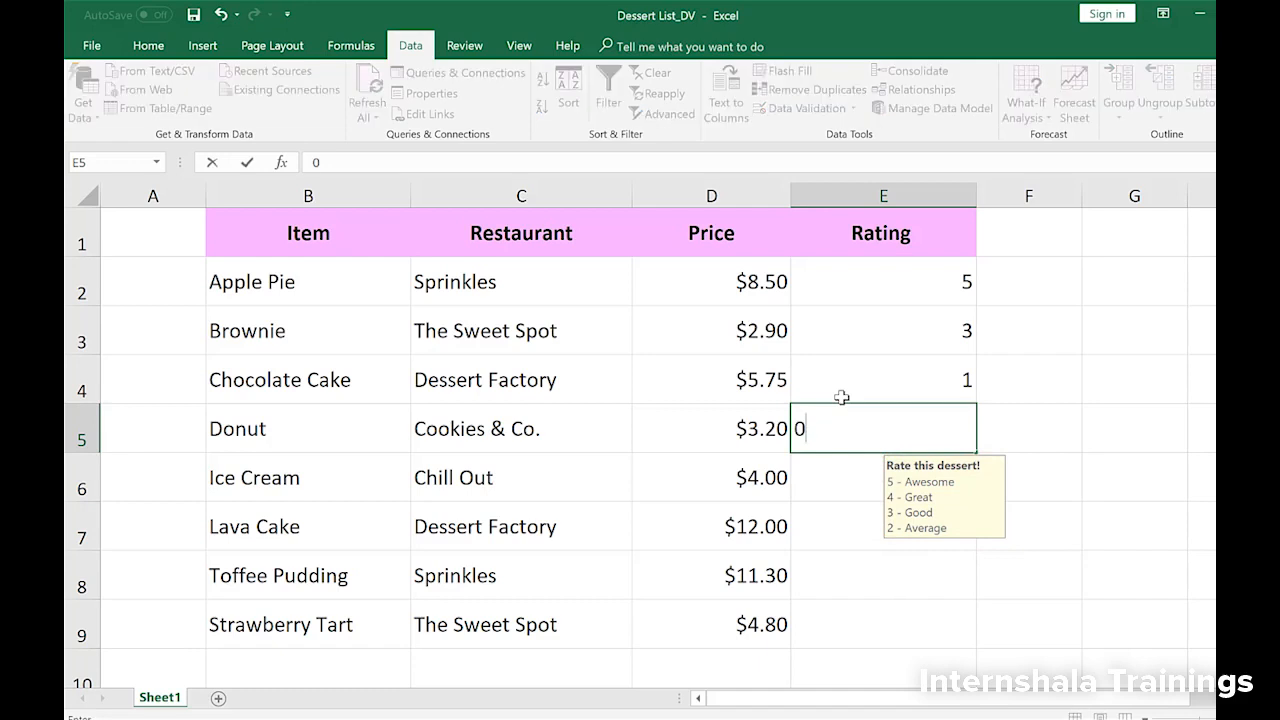
key("Return")
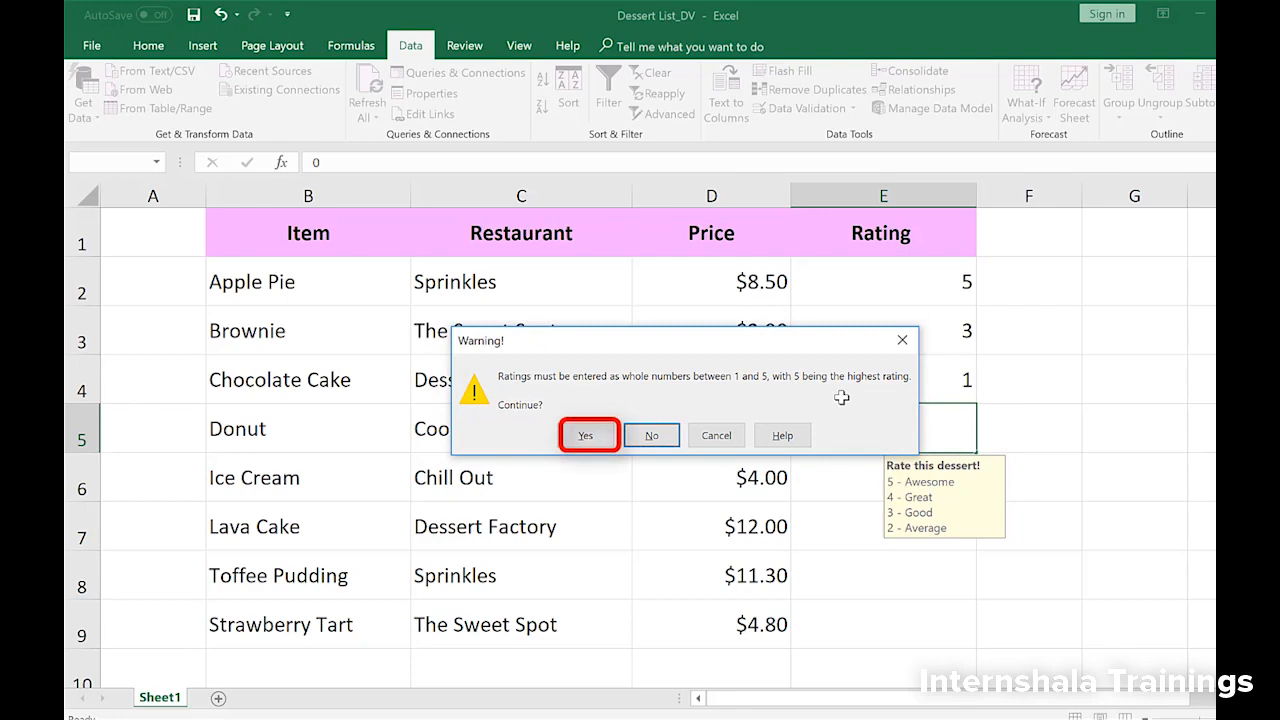
left_click(604, 436)
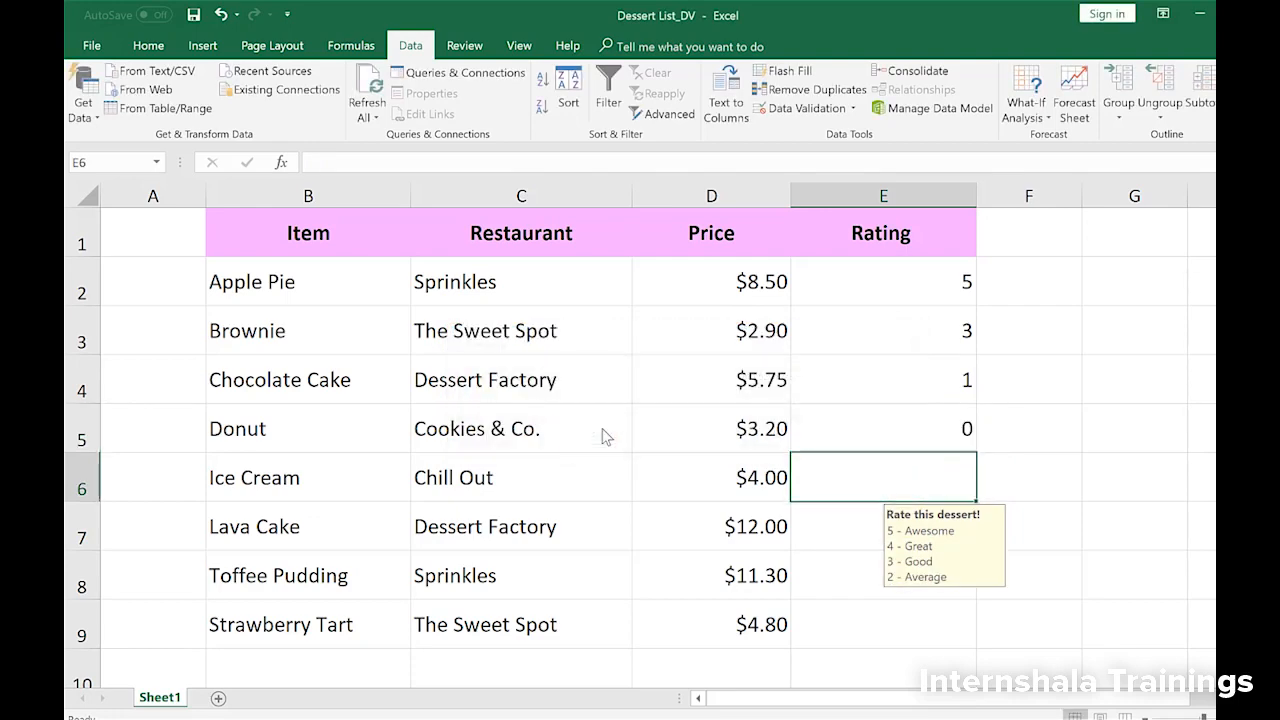